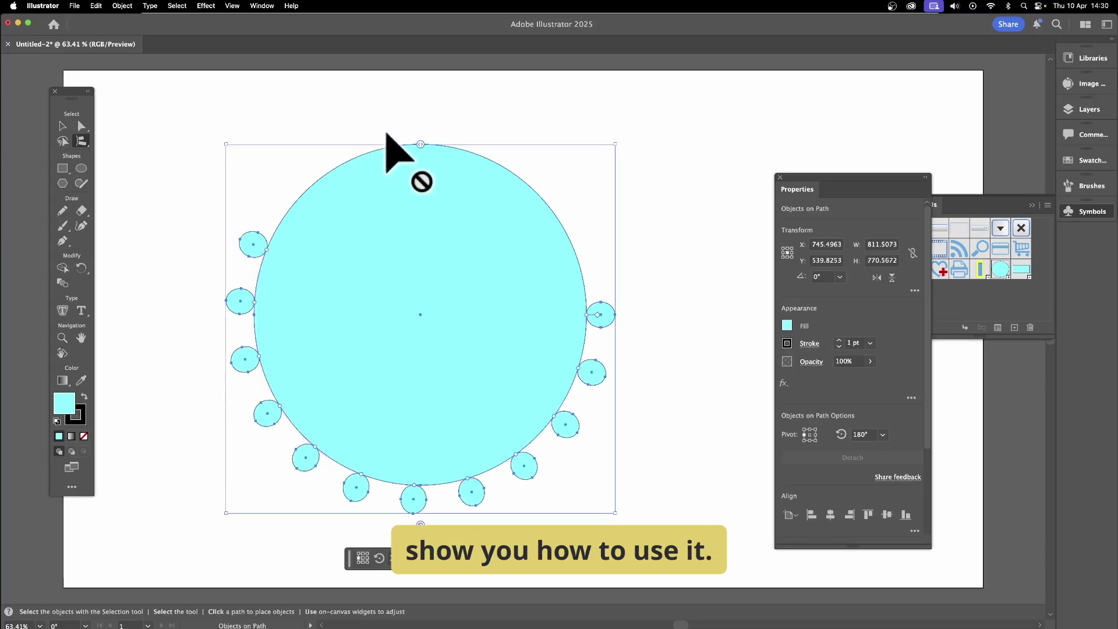
- Clear the demo artwork and draw a large cyan circle with a small circle at its upper left
{"action": "key", "text": "Delete"}
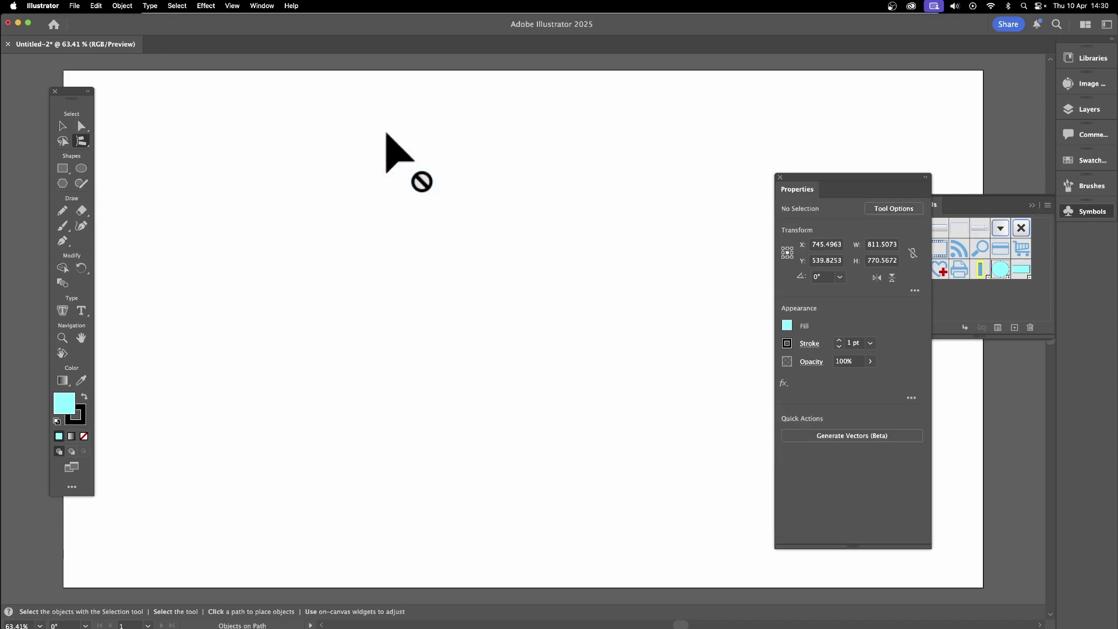
{"action": "left_click", "coordinate": [81, 168]}
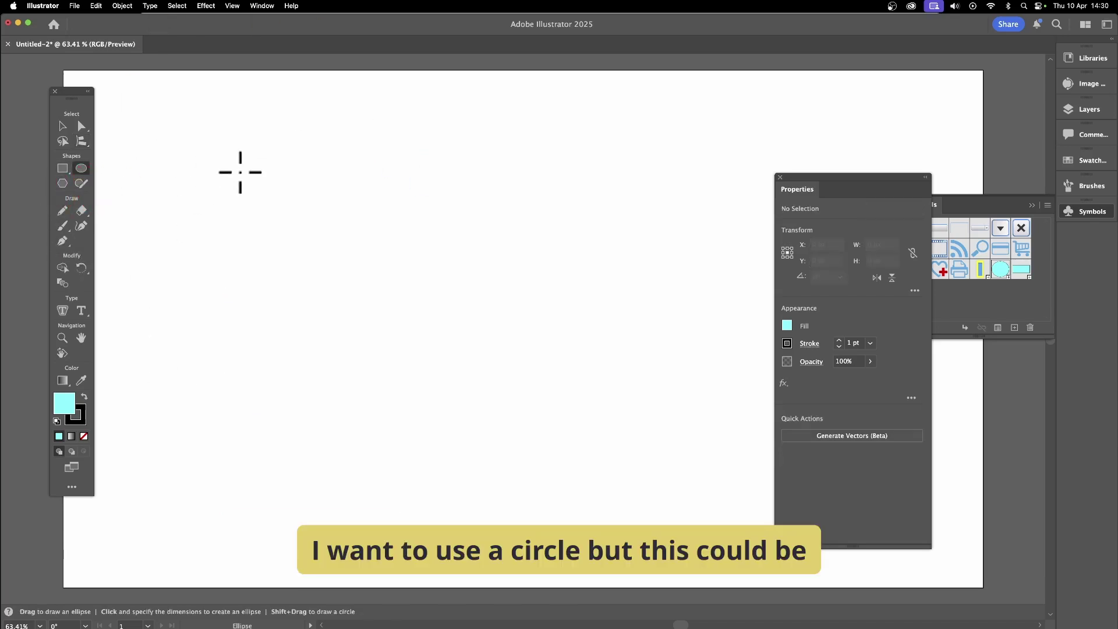
{"action": "left_click_drag", "start_coordinate": [282, 185], "coordinate": [605, 482]}
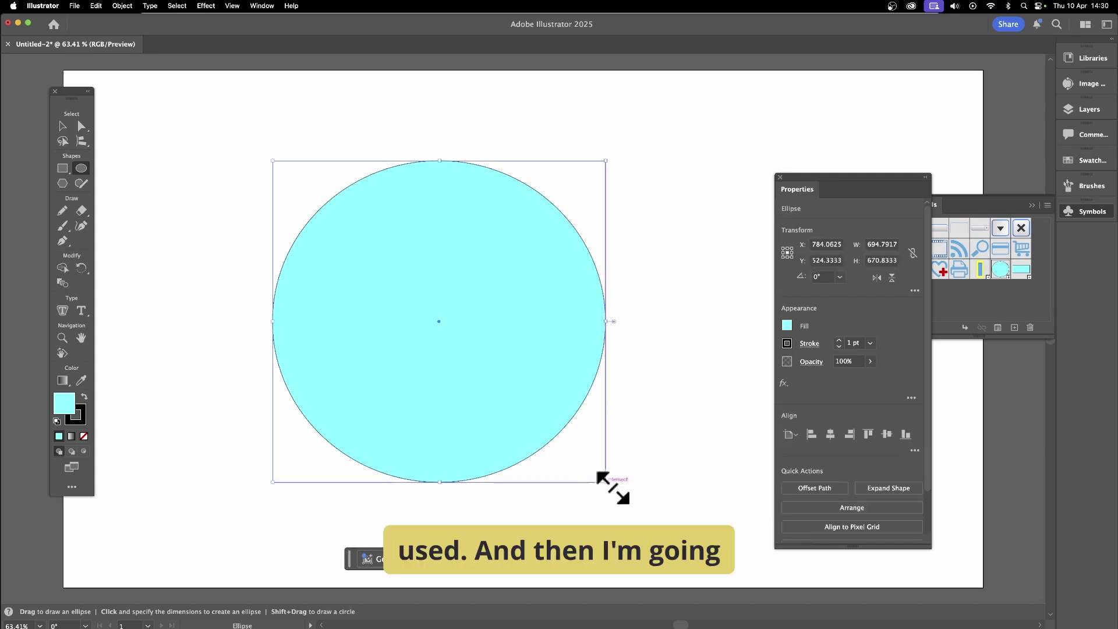
{"action": "left_click_drag", "start_coordinate": [243, 220], "coordinate": [270, 244]}
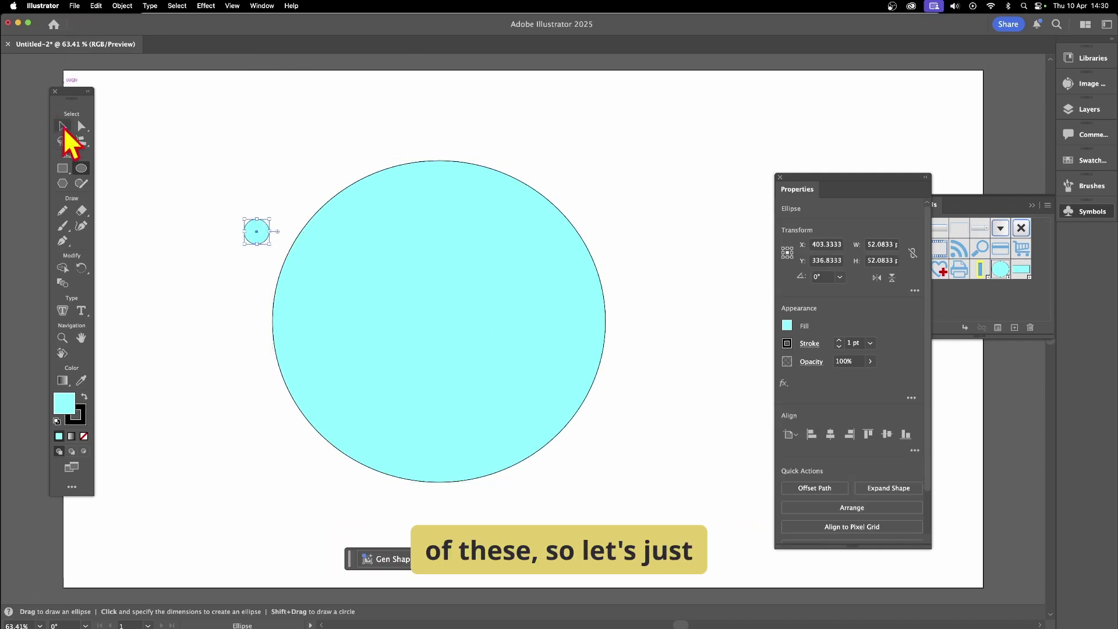
- Make about sixteen copies of the small circle along the big circle's lower-left edge and select all shapes
{"action": "left_click", "coordinate": [63, 125]}
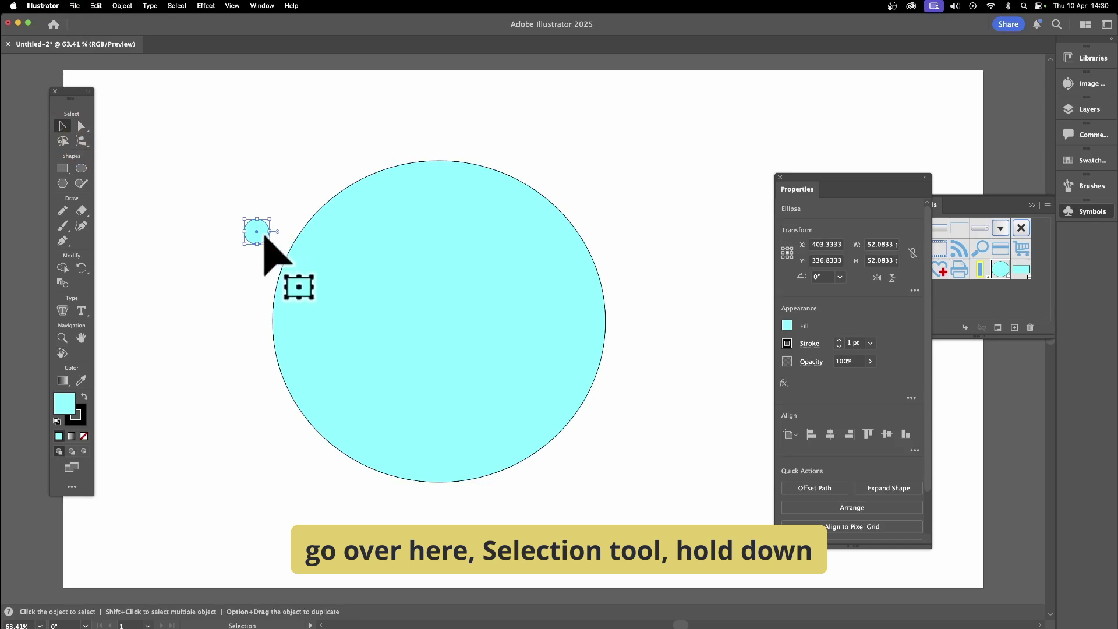
{"action": "left_click_drag", "start_coordinate": [266, 240], "coordinate": [247, 367]}
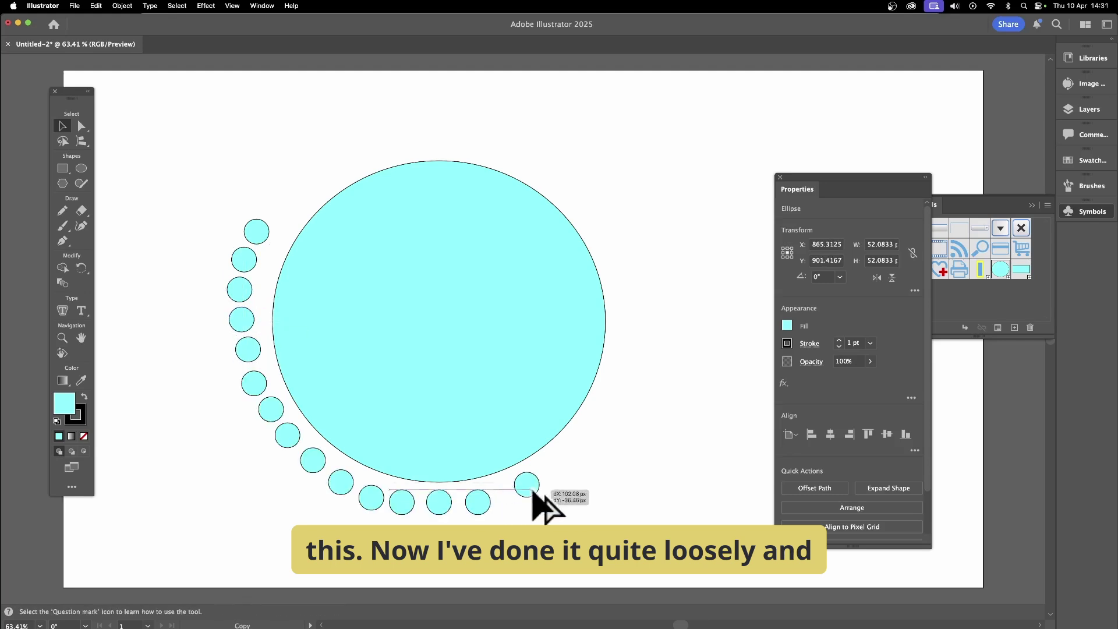
{"action": "left_click_drag", "start_coordinate": [537, 506], "coordinate": [555, 484]}
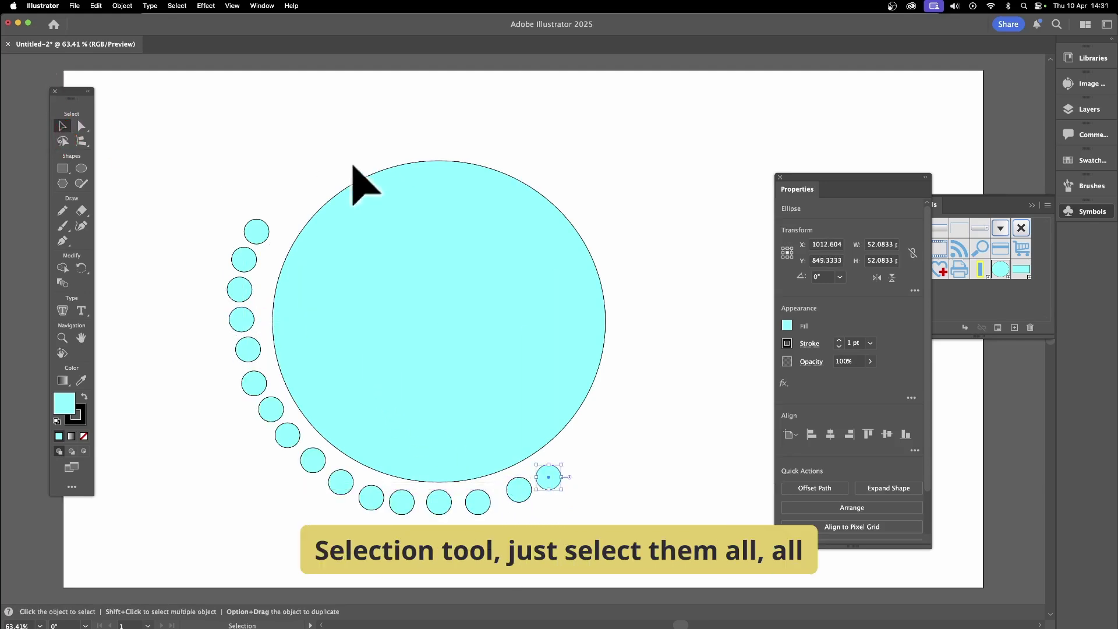
{"action": "left_click_drag", "start_coordinate": [161, 105], "coordinate": [604, 531]}
{"action": "left_click_drag", "start_coordinate": [688, 574], "coordinate": [688, 574]}
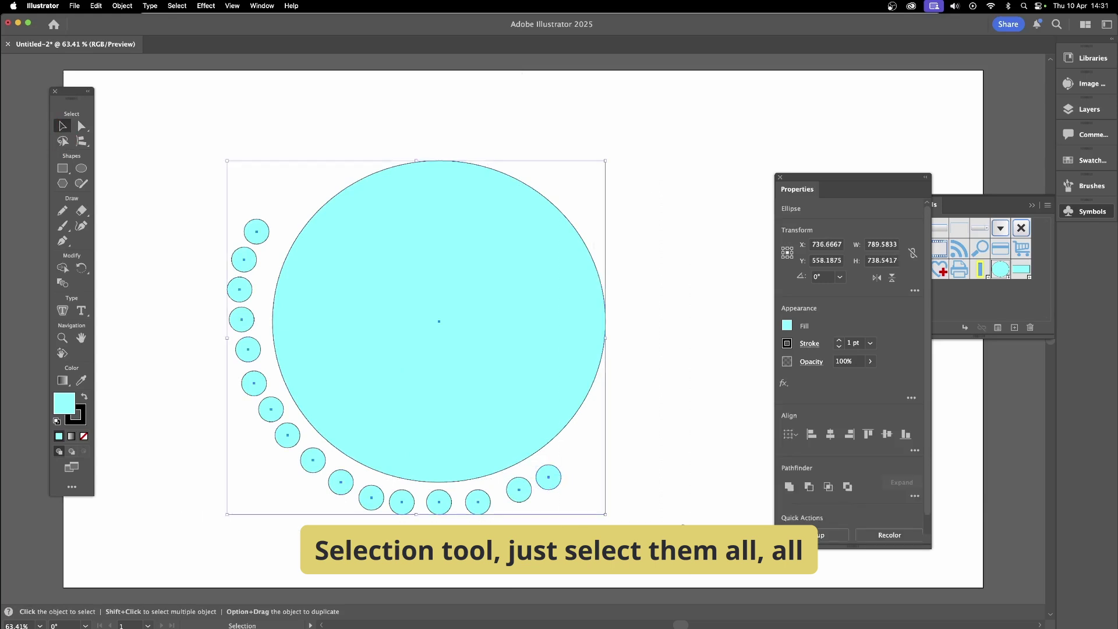
{"action": "left_click_drag", "start_coordinate": [81, 141], "coordinate": [128, 163]}
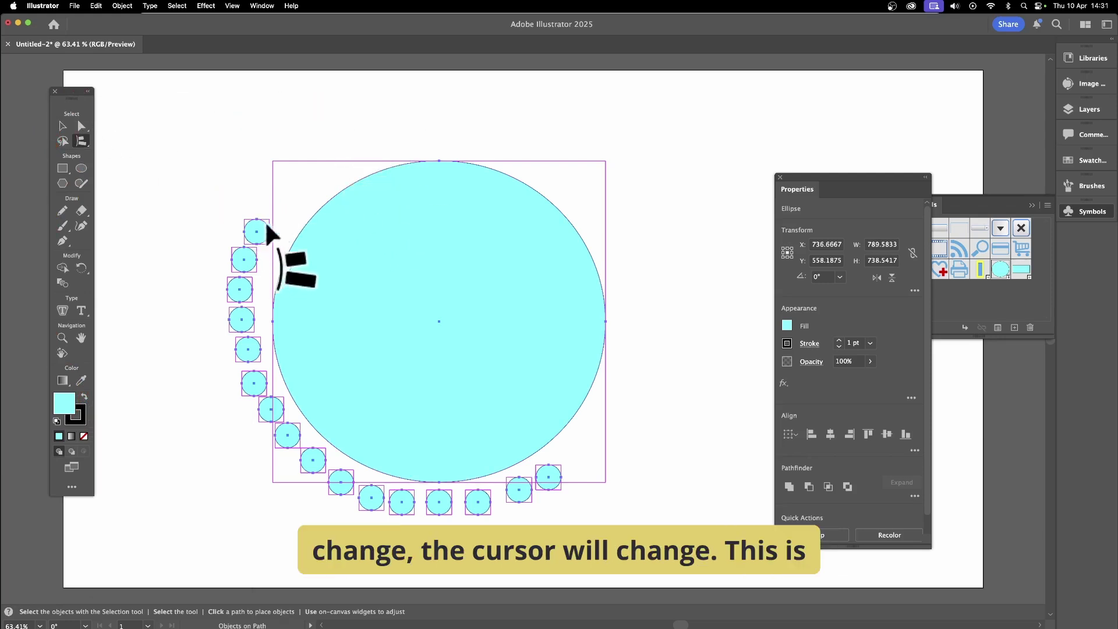
- Spread the small circles around the big circle's edge, tighten their spacing and rotate them to 288.48°
{"action": "left_click", "coordinate": [329, 204]}
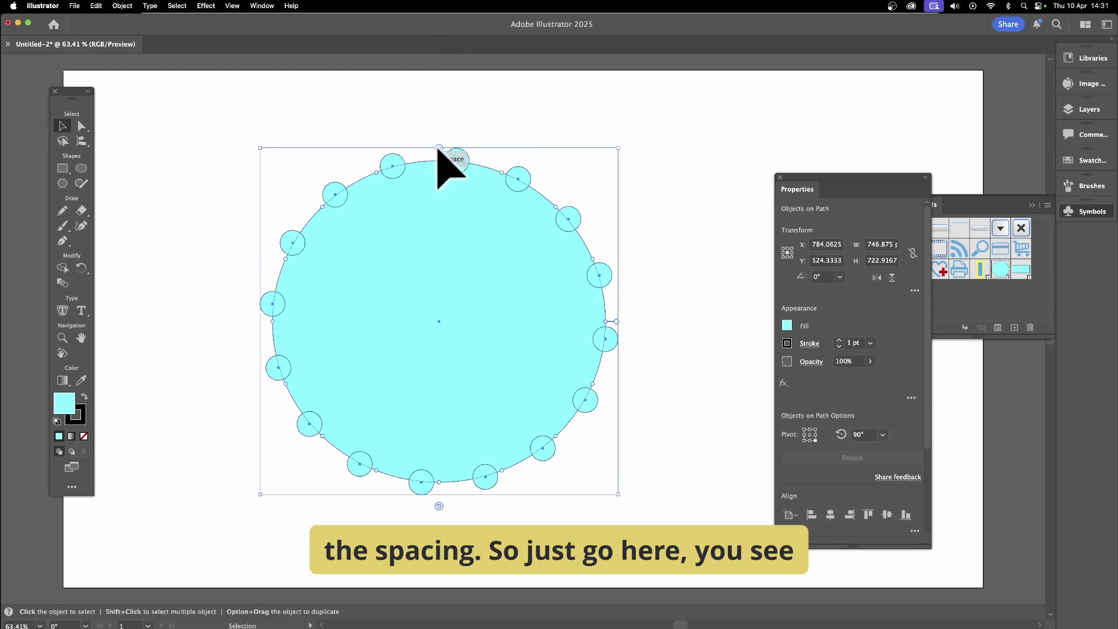
{"action": "left_click_drag", "start_coordinate": [440, 149], "coordinate": [600, 170]}
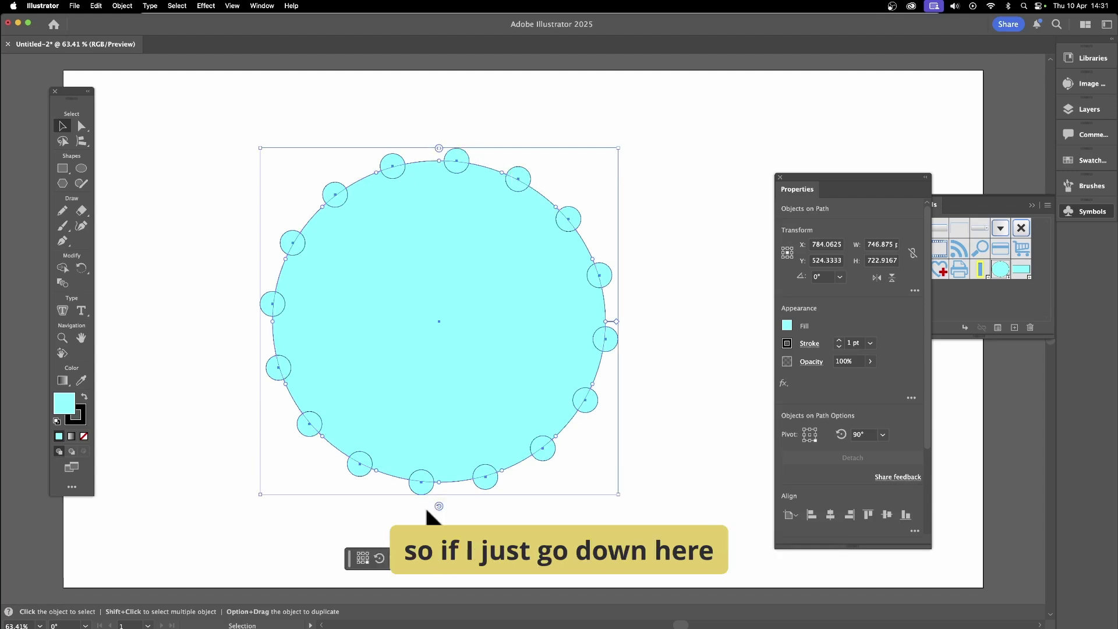
{"action": "left_click_drag", "start_coordinate": [442, 508], "coordinate": [481, 441]}
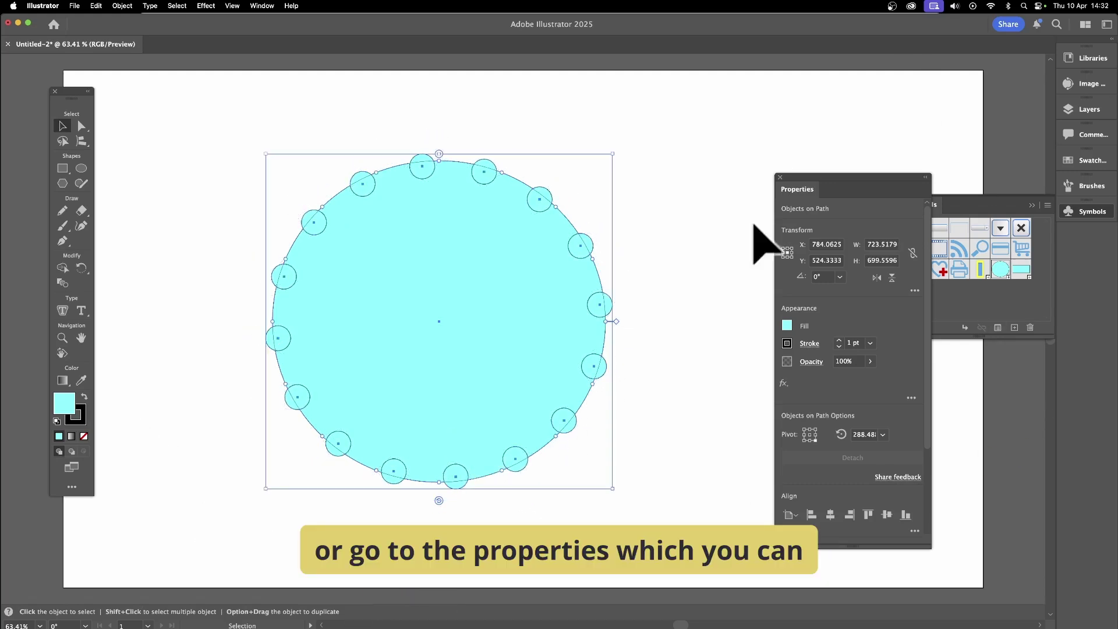
- Set the objects-on-path rotation to 120° and centre the small circles on the circle's outline
{"action": "left_click", "coordinate": [263, 5]}
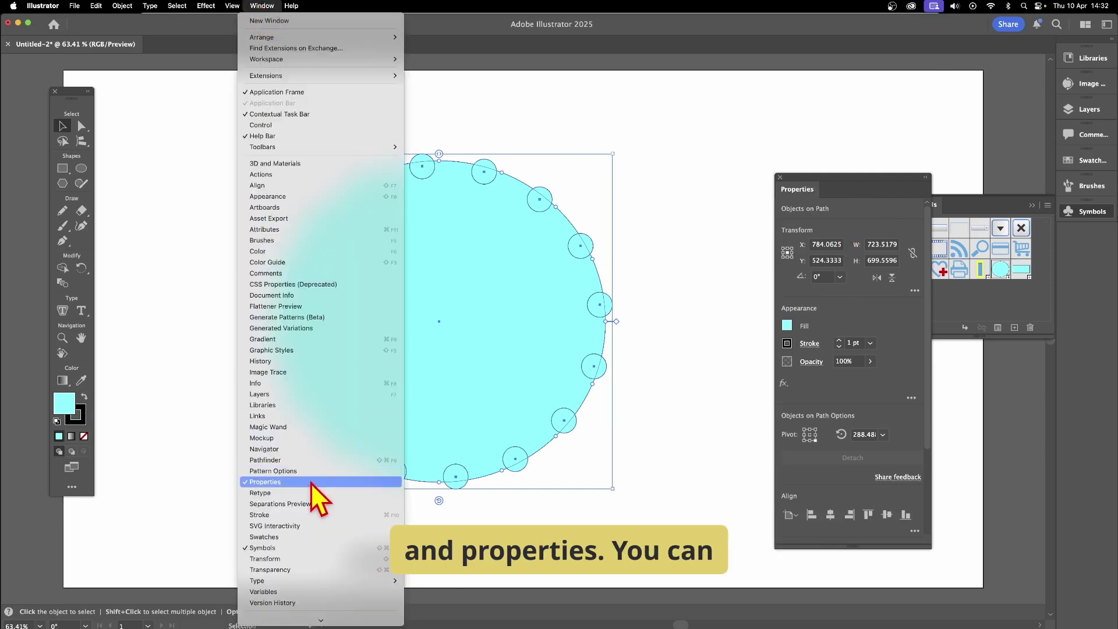
{"action": "left_click", "coordinate": [845, 186]}
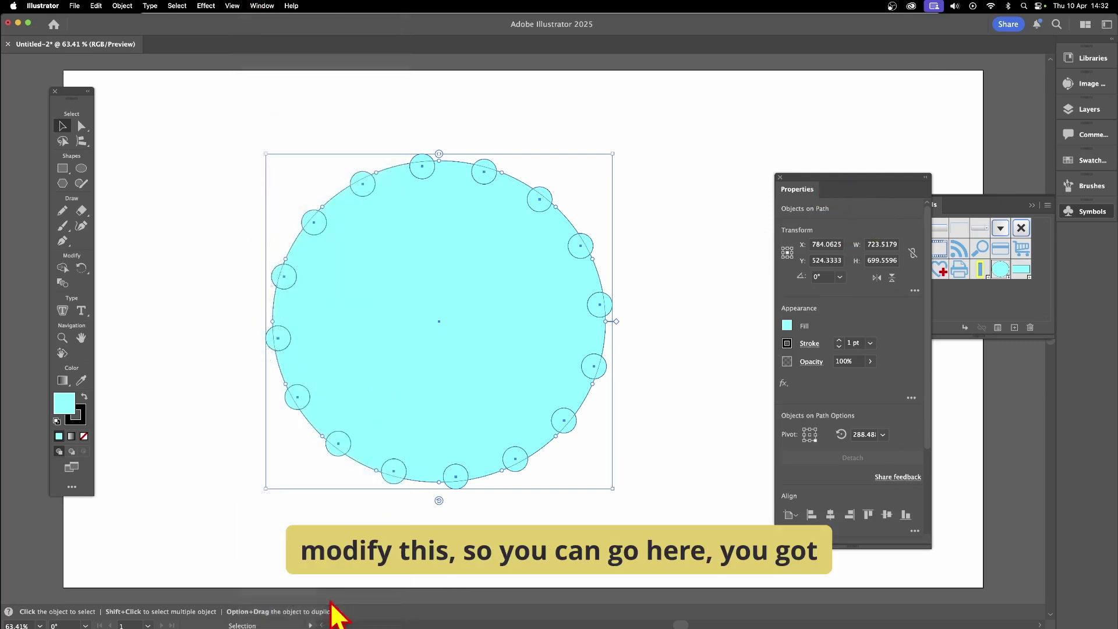
{"action": "left_click", "coordinate": [439, 566]}
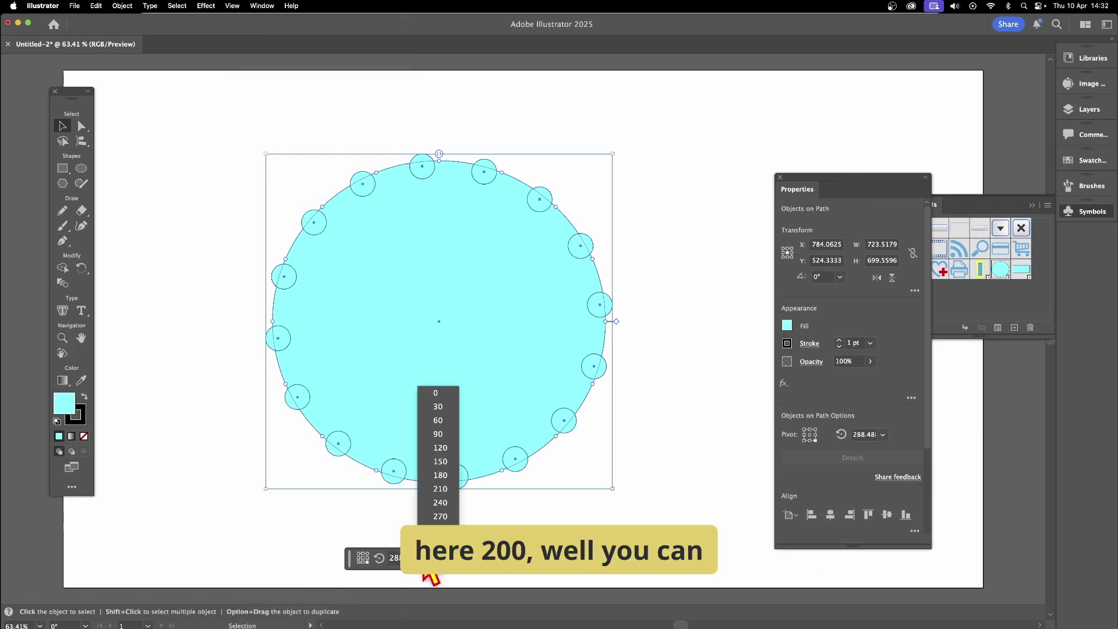
{"action": "left_click", "coordinate": [444, 456]}
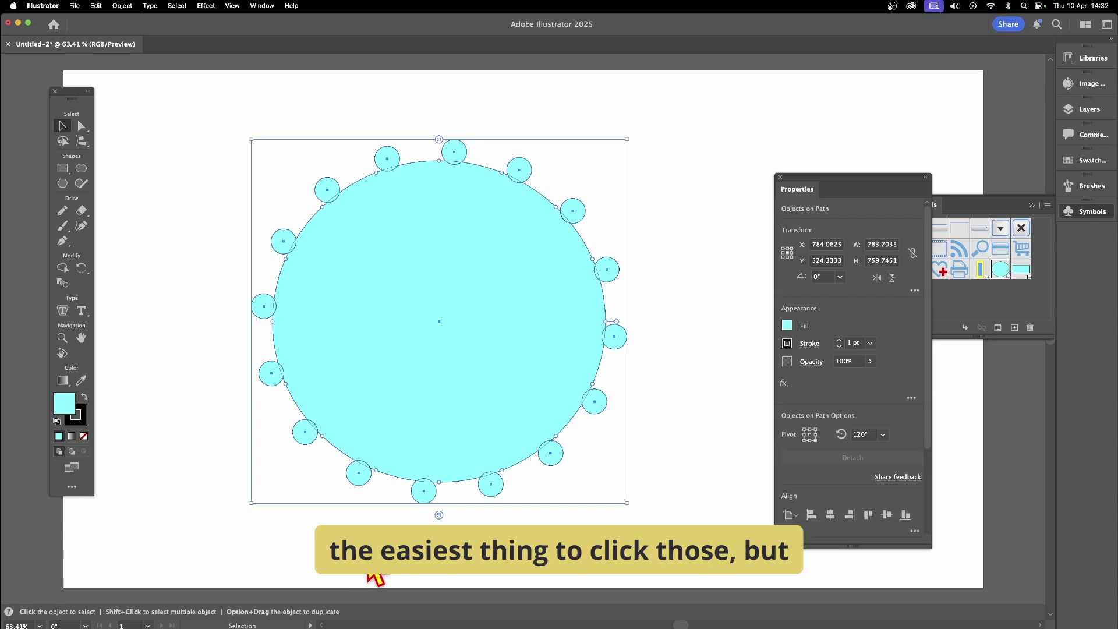
{"action": "left_click", "coordinate": [410, 574]}
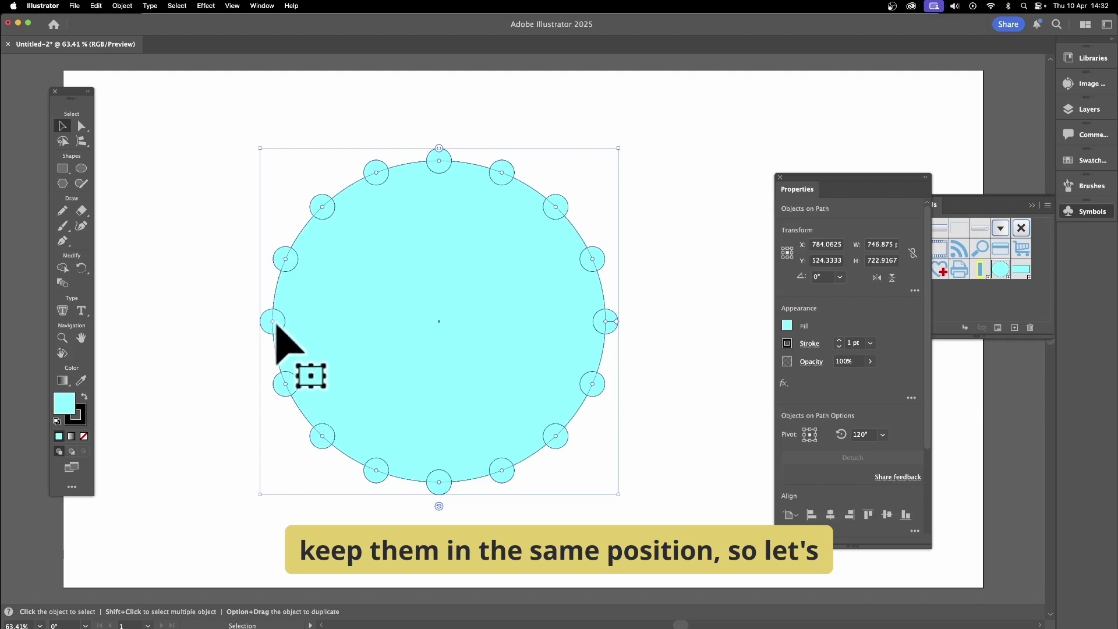
- Slide the starting circle along the path, then delete the whole circle arrangement
{"action": "left_click_drag", "start_coordinate": [272, 321], "coordinate": [400, 326]}
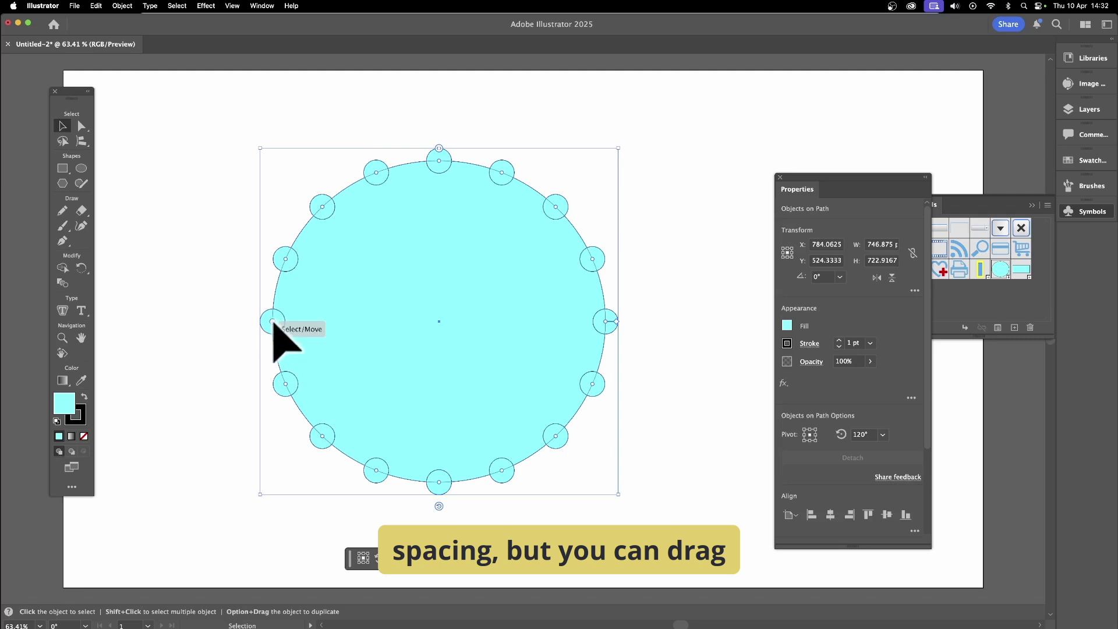
{"action": "left_click_drag", "start_coordinate": [272, 322], "coordinate": [500, 471]}
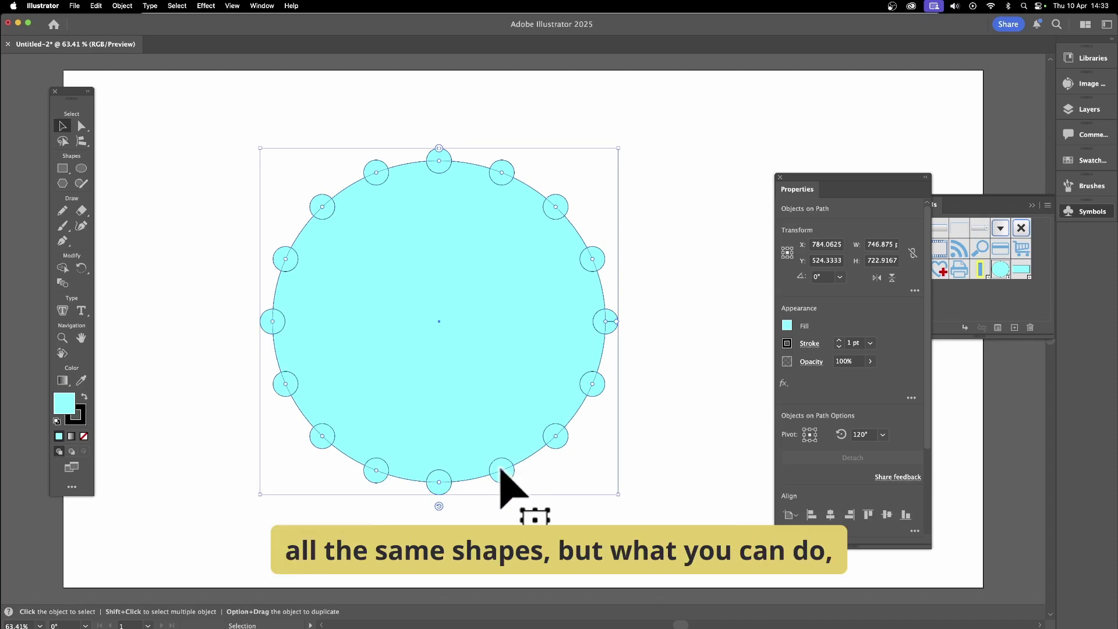
{"action": "key", "text": "Delete"}
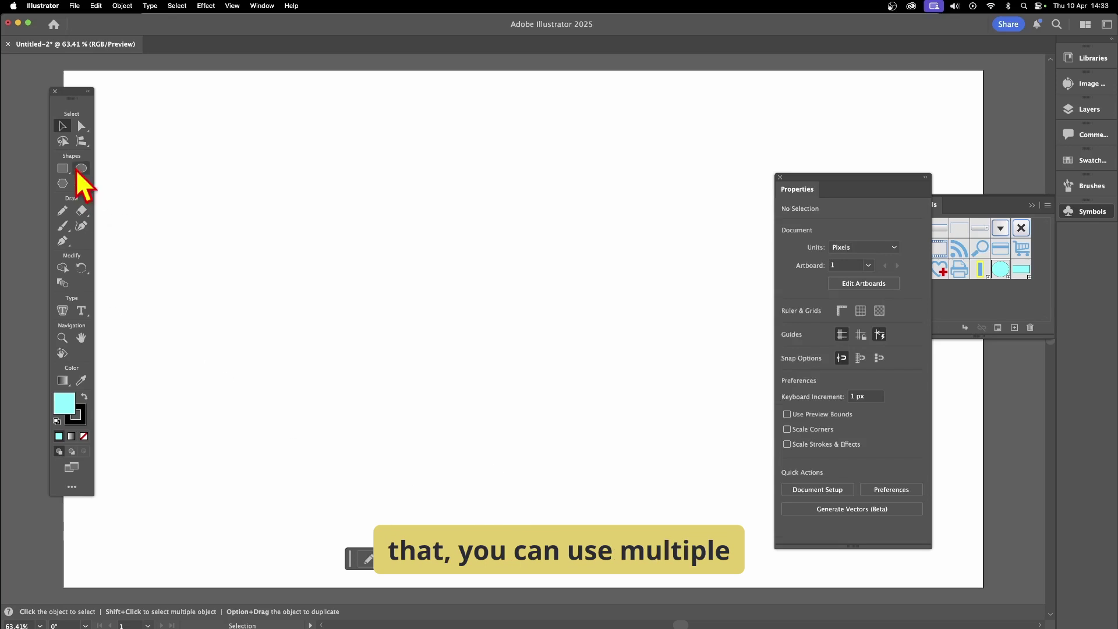
{"action": "left_click", "coordinate": [81, 169]}
- Draw a large cyan circle, a small circle at its upper left and a small rectangle below it
{"action": "left_click_drag", "start_coordinate": [298, 170], "coordinate": [661, 509]}
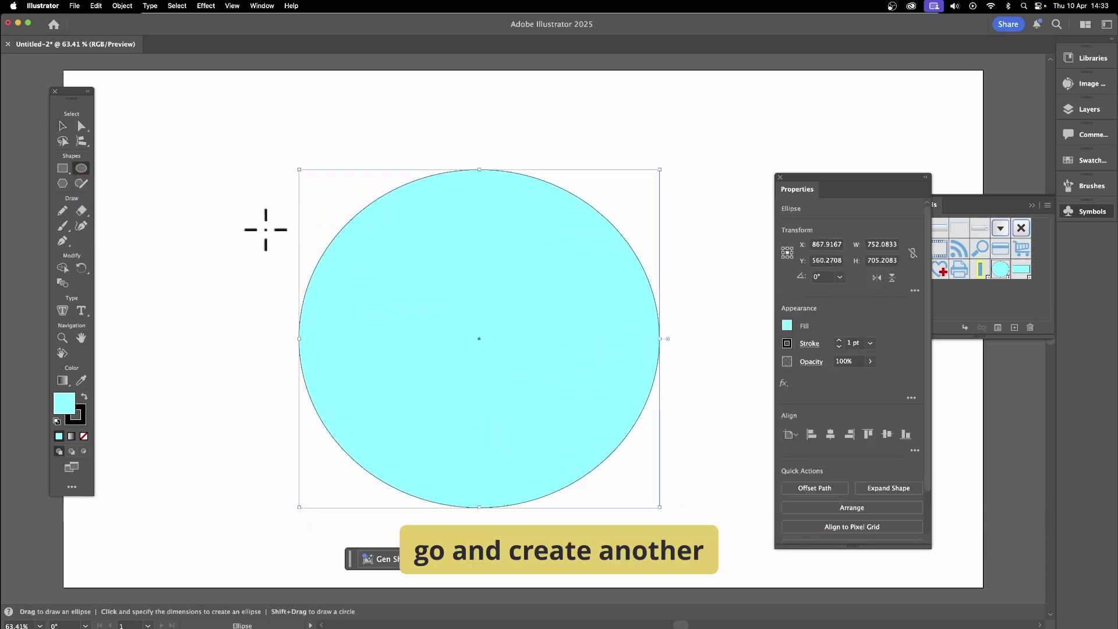
{"action": "left_click_drag", "start_coordinate": [272, 228], "coordinate": [311, 266]}
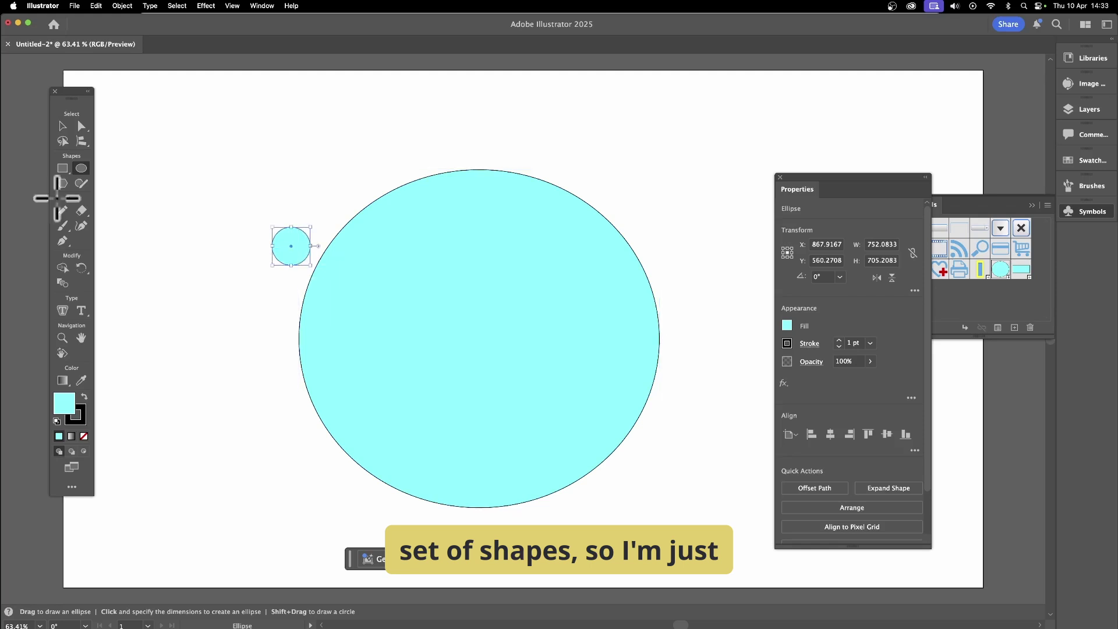
{"action": "left_click_drag", "start_coordinate": [64, 170], "coordinate": [114, 168]}
{"action": "left_click_drag", "start_coordinate": [247, 274], "coordinate": [292, 293]}
- Copy the small circle-and-rectangle pair about twenty times around the big circle and select everything
{"action": "left_click", "coordinate": [63, 126]}
{"action": "left_click_drag", "start_coordinate": [210, 188], "coordinate": [296, 291]}
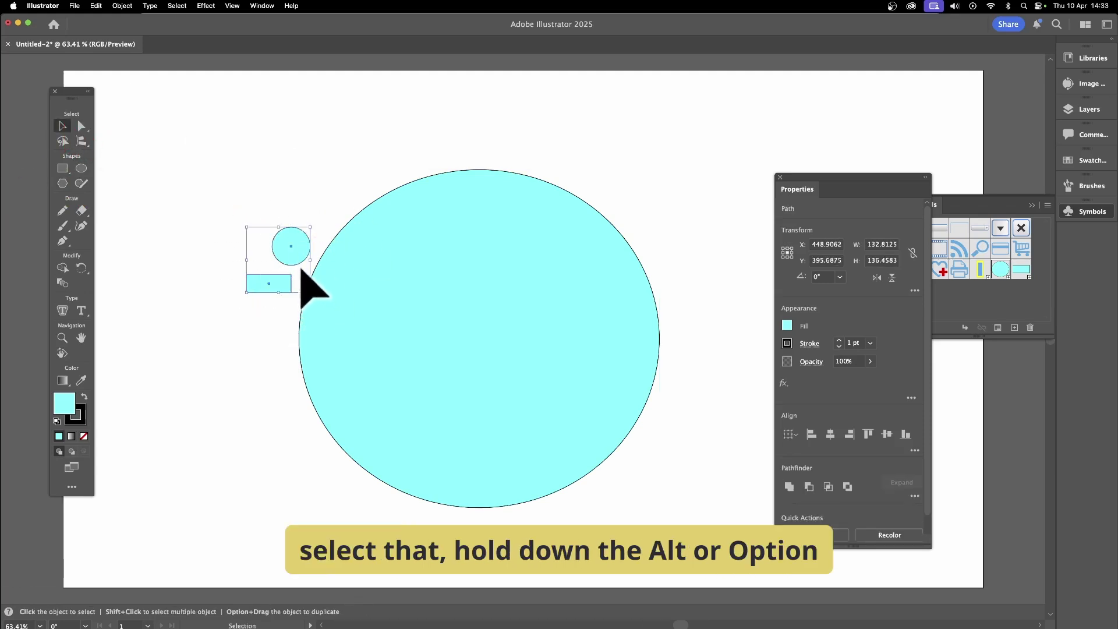
{"action": "left_click_drag", "start_coordinate": [297, 257], "coordinate": [332, 491]}
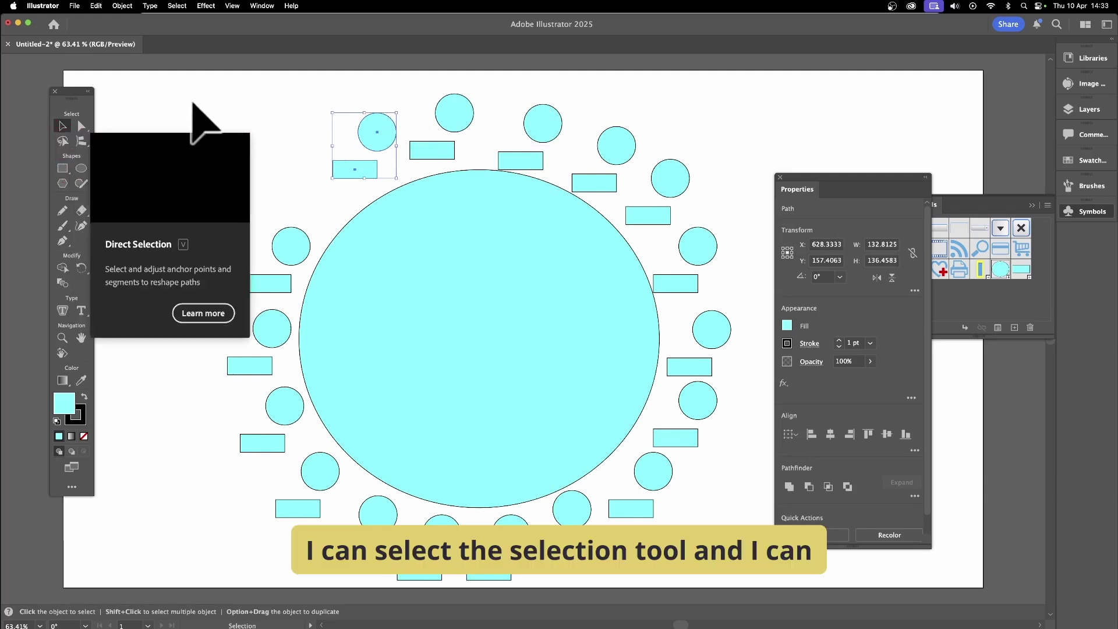
{"action": "left_click_drag", "start_coordinate": [194, 87], "coordinate": [665, 575]}
{"action": "left_click_drag", "start_coordinate": [750, 604], "coordinate": [756, 499]}
{"action": "left_click_drag", "start_coordinate": [82, 141], "coordinate": [156, 166]}
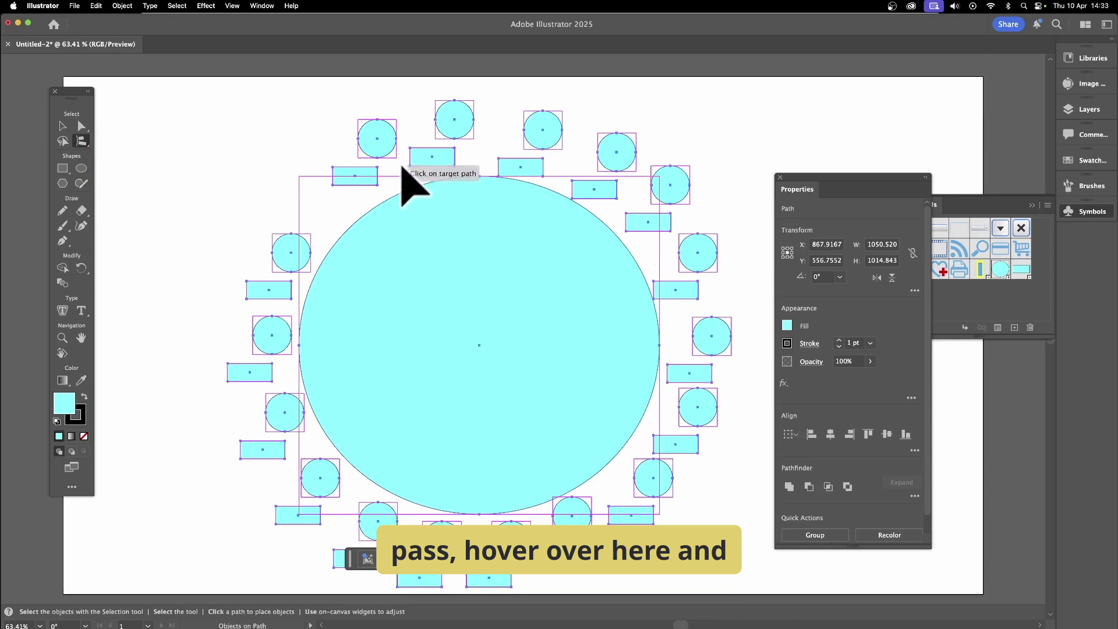
- Place the small circles and rectangles alternately around the big circle, adjust spacing, and shift the group left
{"action": "left_click", "coordinate": [368, 211]}
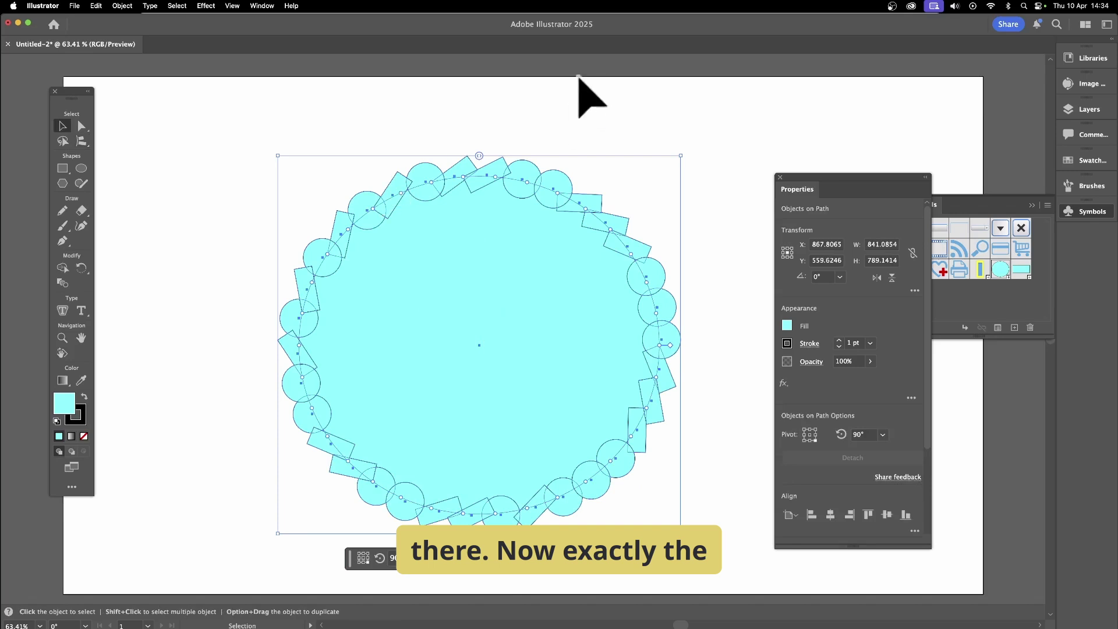
{"action": "mouse_move", "coordinate": [481, 158]}
{"action": "left_mouse_down"}
{"action": "mouse_move", "coordinate": [464, 157]}
{"action": "mouse_move", "coordinate": [495, 154]}
{"action": "left_mouse_up"}
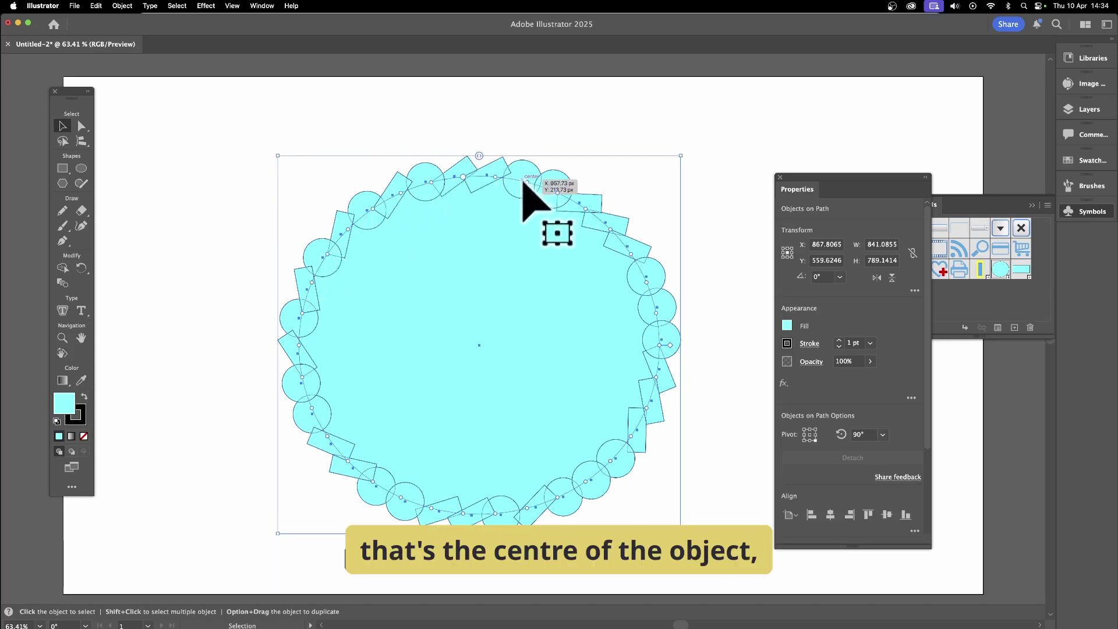
{"action": "left_click_drag", "start_coordinate": [523, 181], "coordinate": [324, 327]}
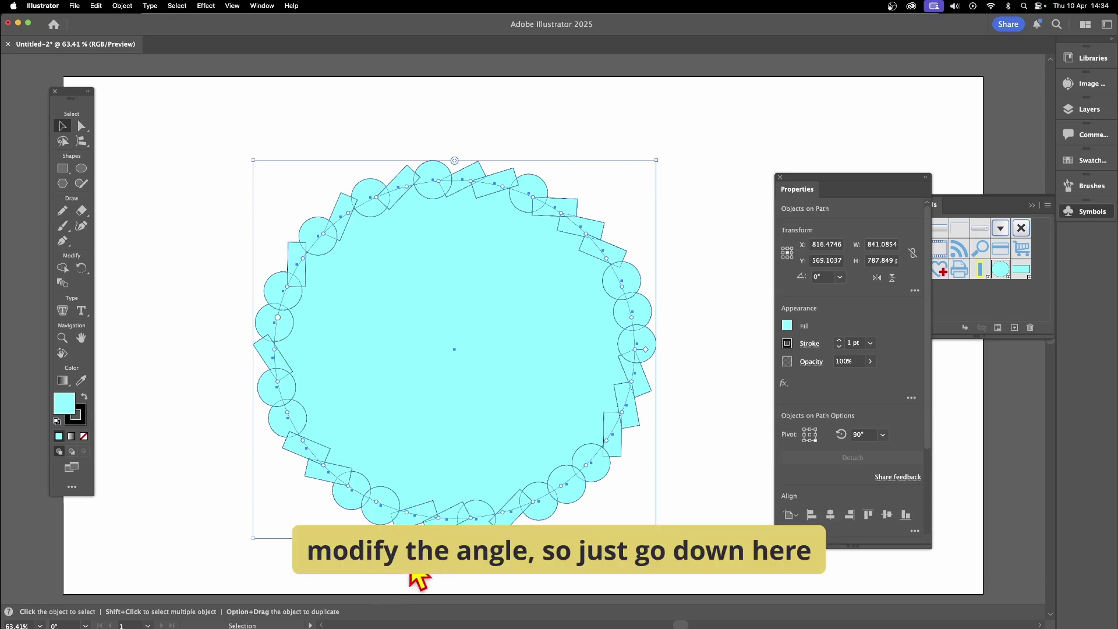
- Turn the shapes outward, slide one circle along the path, then delete the whole arrangement
{"action": "left_click_drag", "start_coordinate": [454, 538], "coordinate": [418, 462]}
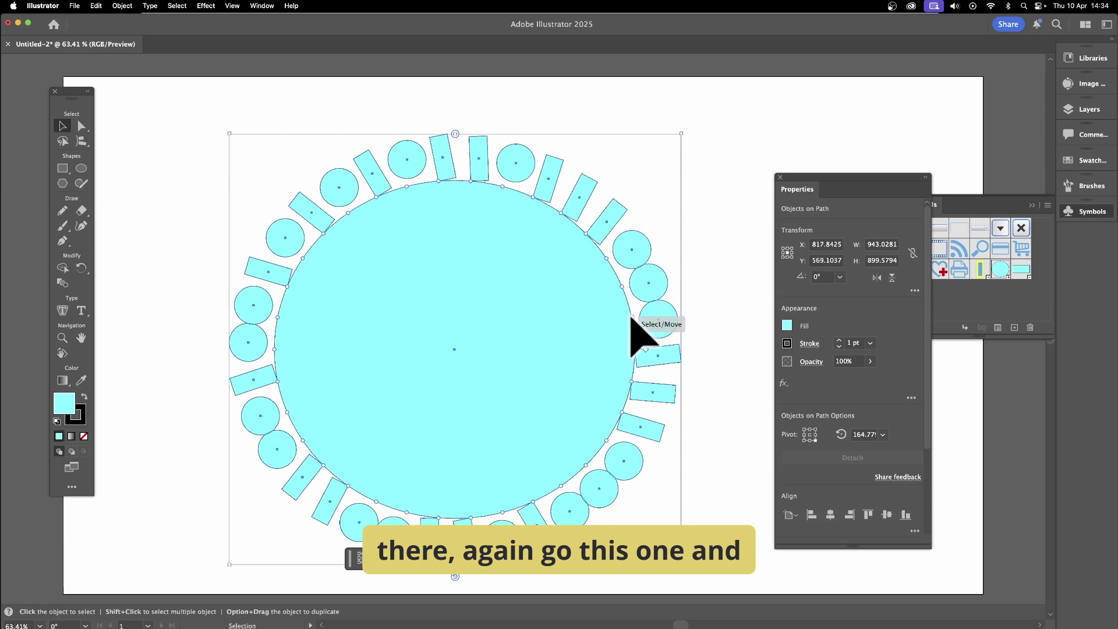
{"action": "left_click_drag", "start_coordinate": [632, 317], "coordinate": [627, 377]}
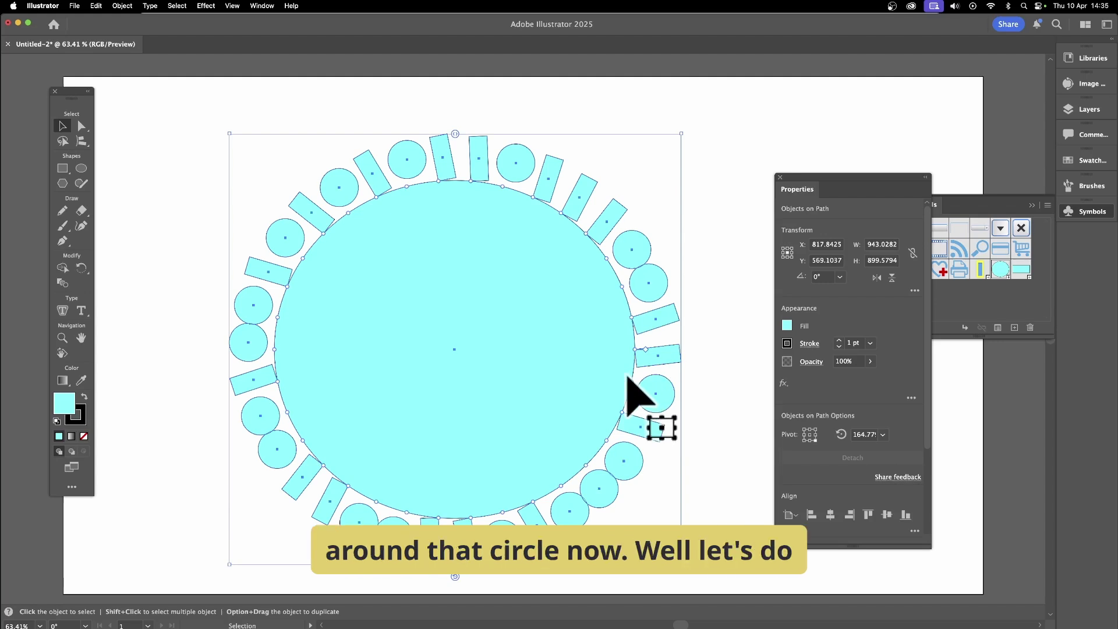
{"action": "key", "text": "Delete"}
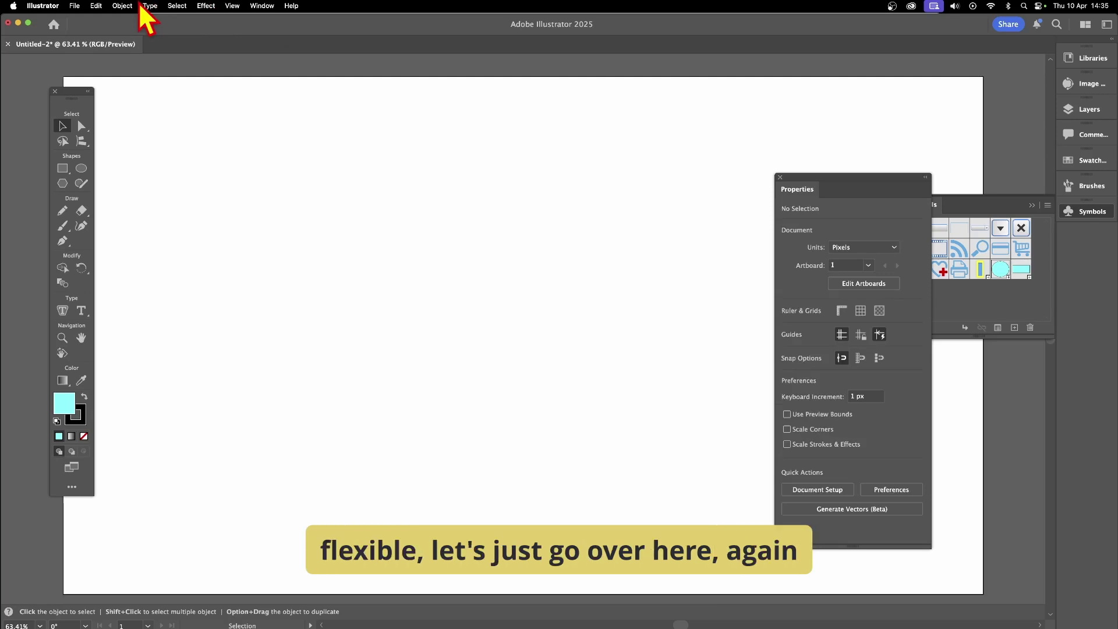
- Draw a 730 × 724 cyan circle with an 82-px circle above it and bring the Symbols panel forward
{"action": "left_click", "coordinate": [81, 168]}
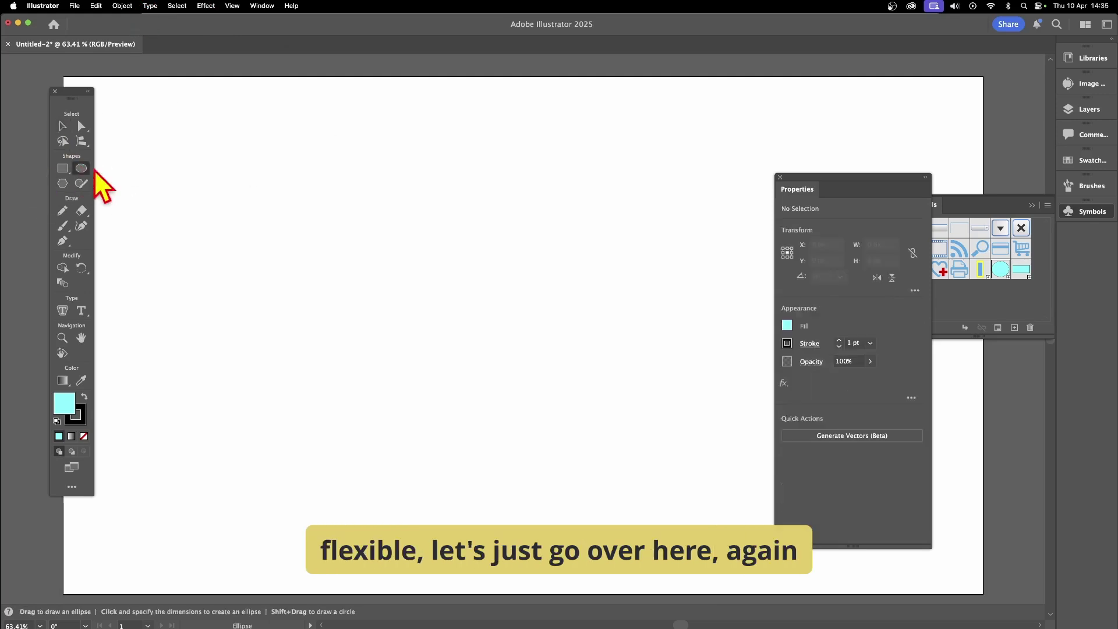
{"action": "mouse_move", "coordinate": [302, 177]}
{"action": "left_mouse_down"}
{"action": "mouse_move", "coordinate": [312, 212]}
{"action": "mouse_move", "coordinate": [569, 459]}
{"action": "mouse_move", "coordinate": [653, 524]}
{"action": "left_mouse_up"}
{"action": "left_click_drag", "start_coordinate": [374, 125], "coordinate": [416, 166]}
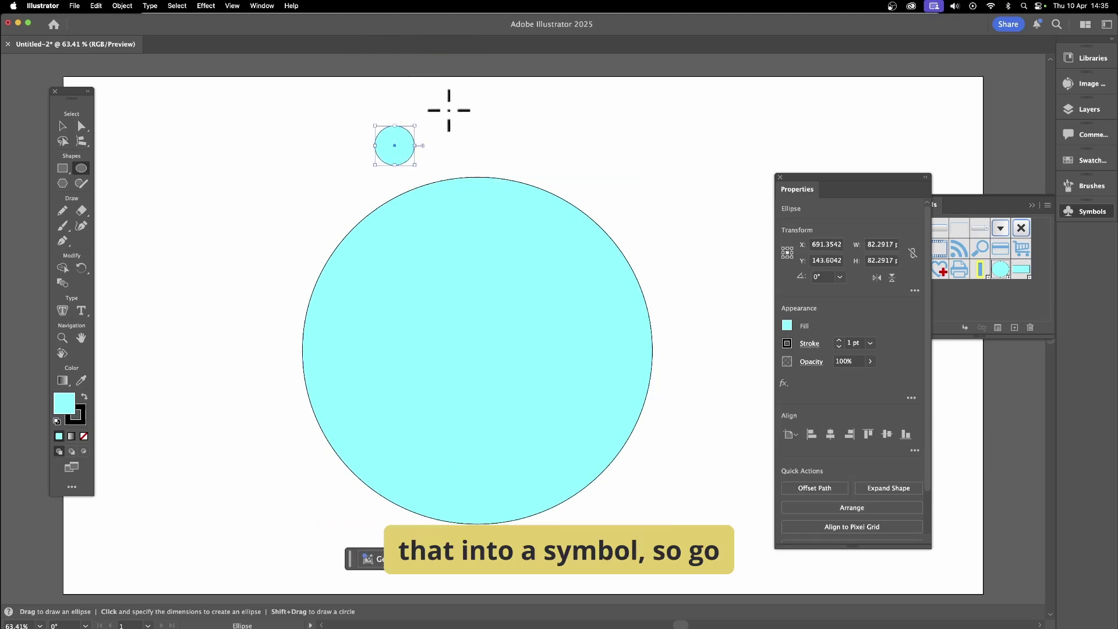
{"action": "left_click_drag", "start_coordinate": [949, 205], "coordinate": [767, 117]}
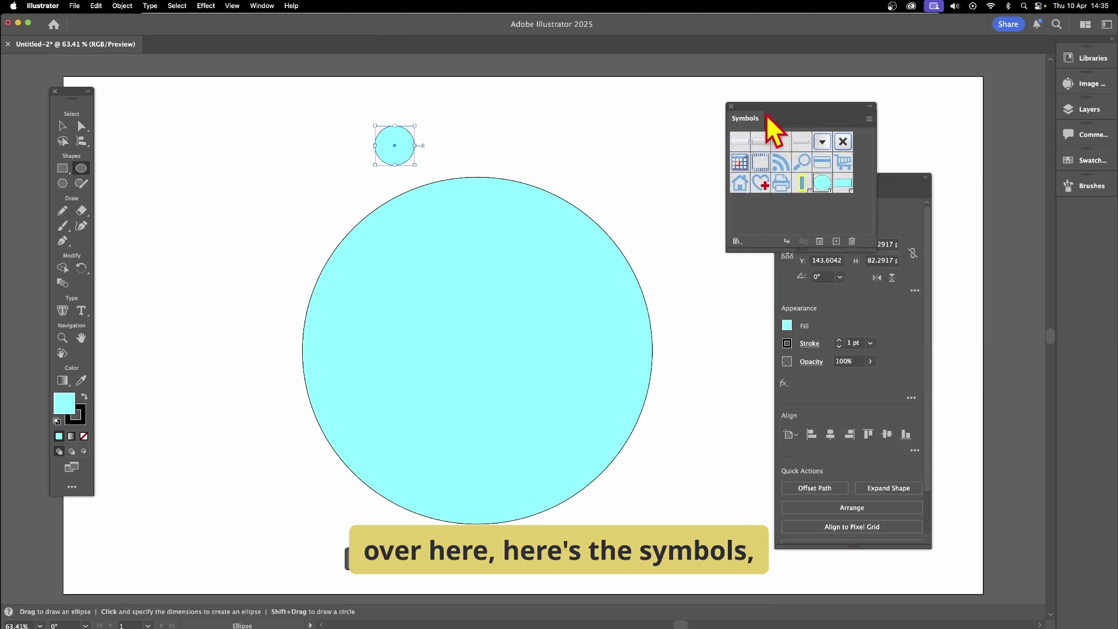
- Save the small cyan circle as a new symbol named New Symbol 2 via the Symbols panel menu
{"action": "left_click", "coordinate": [262, 6]}
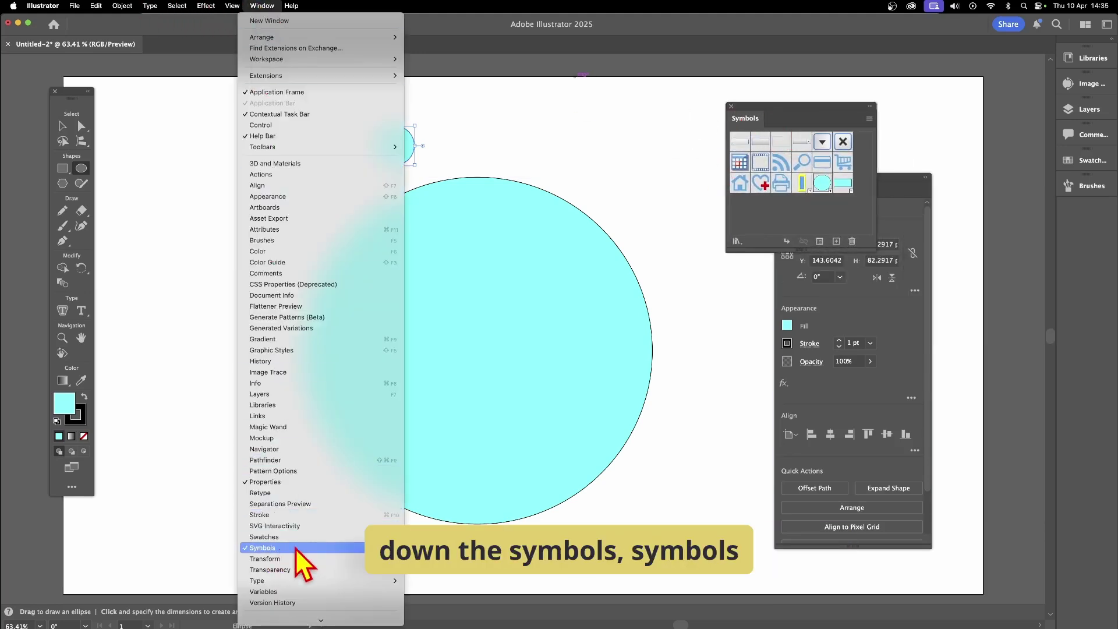
{"action": "left_click", "coordinate": [636, 63]}
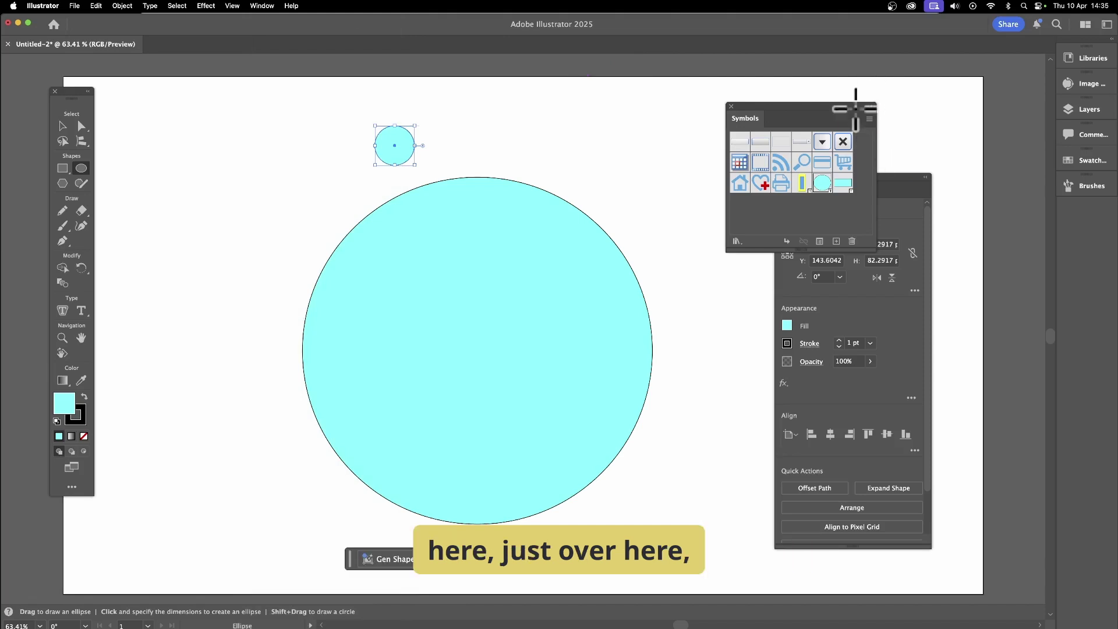
{"action": "left_click", "coordinate": [869, 120]}
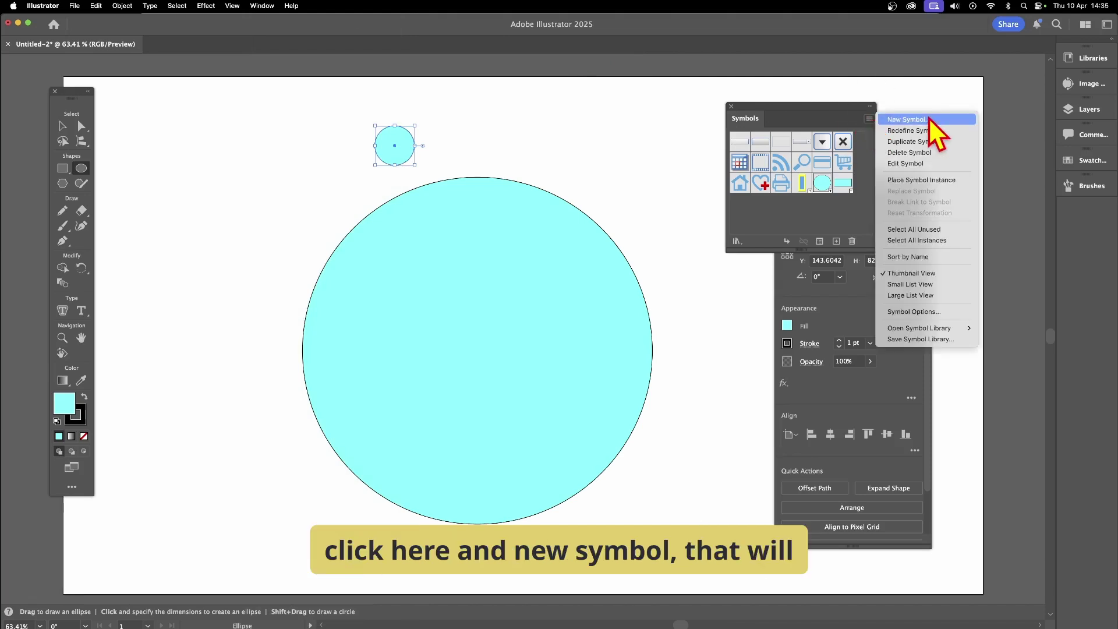
{"action": "left_click", "coordinate": [900, 120]}
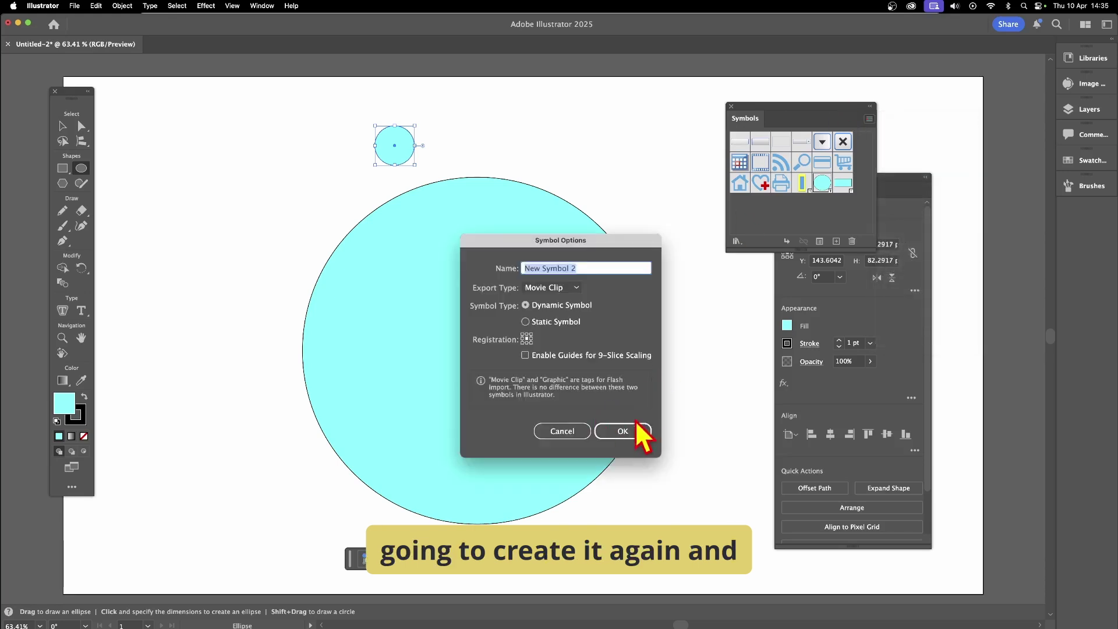
{"action": "left_click", "coordinate": [637, 427]}
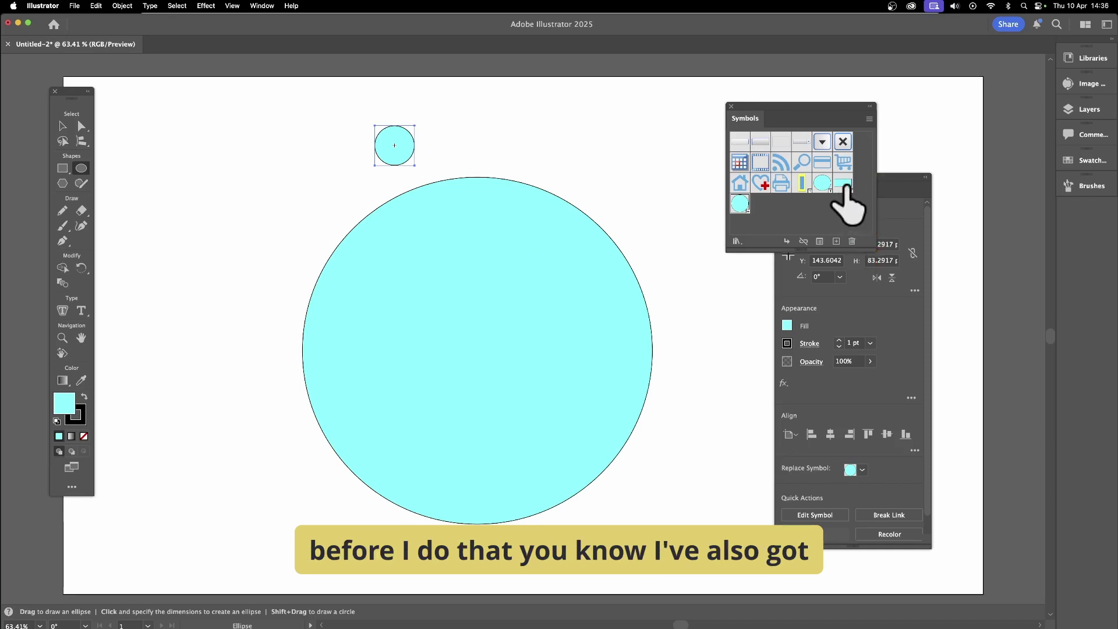
- Place a rectangle symbol from the Symbols panel beside the small circle
{"action": "left_click_drag", "start_coordinate": [839, 185], "coordinate": [285, 205]}
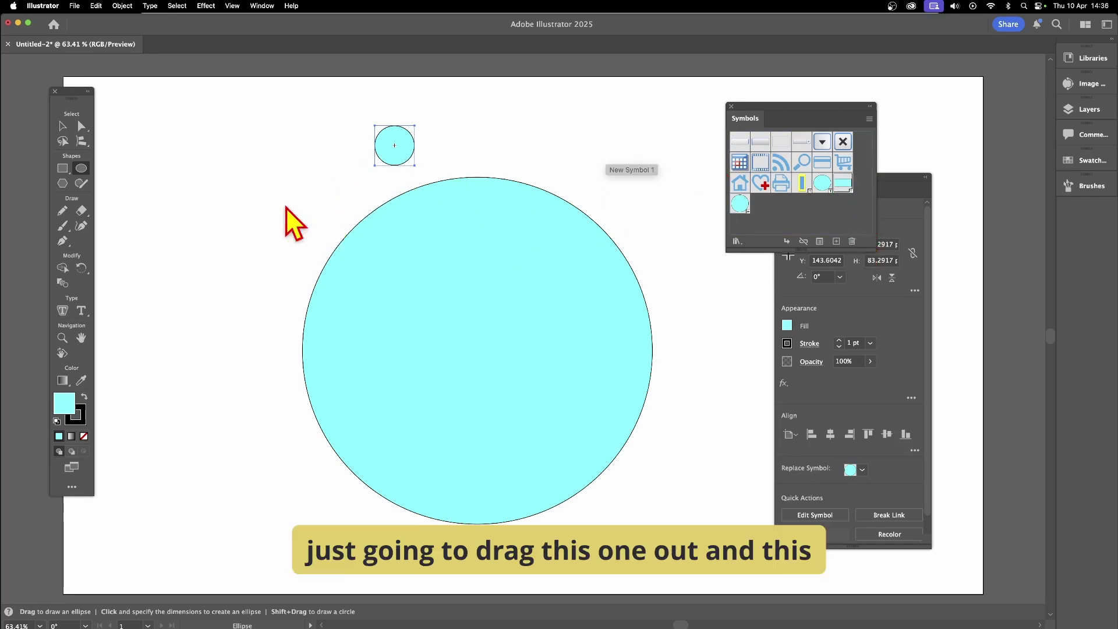
{"action": "left_click", "coordinate": [63, 126]}
{"action": "left_click_drag", "start_coordinate": [285, 206], "coordinate": [332, 173]}
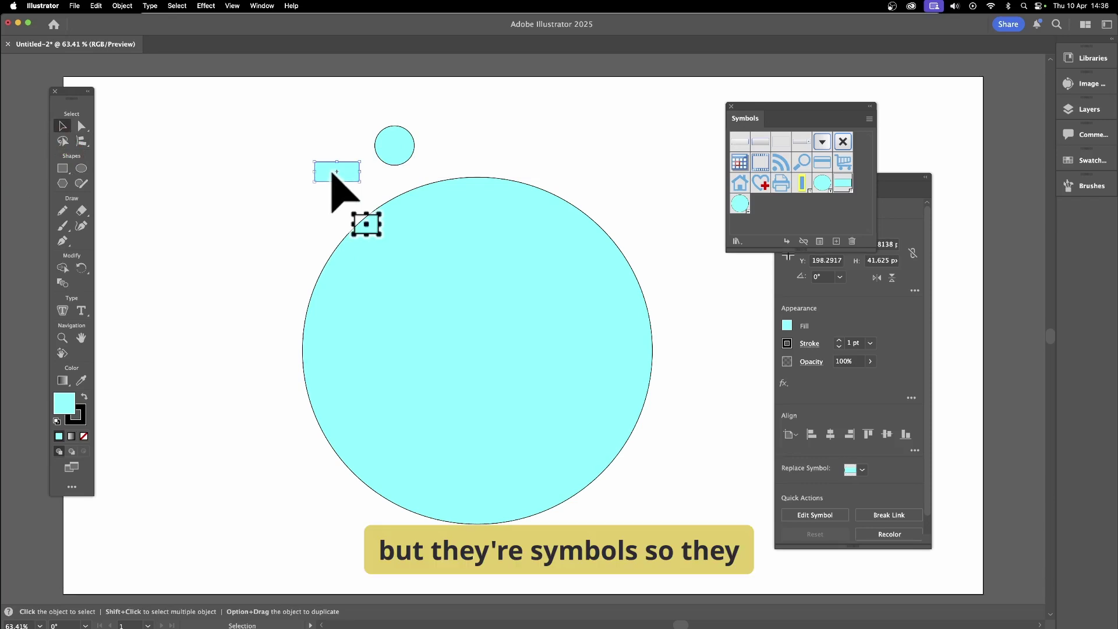
- Duplicate the rectangle-and-circle pair down the large circle's left side, then select all shapes
{"action": "left_click_drag", "start_coordinate": [270, 104], "coordinate": [409, 186]}
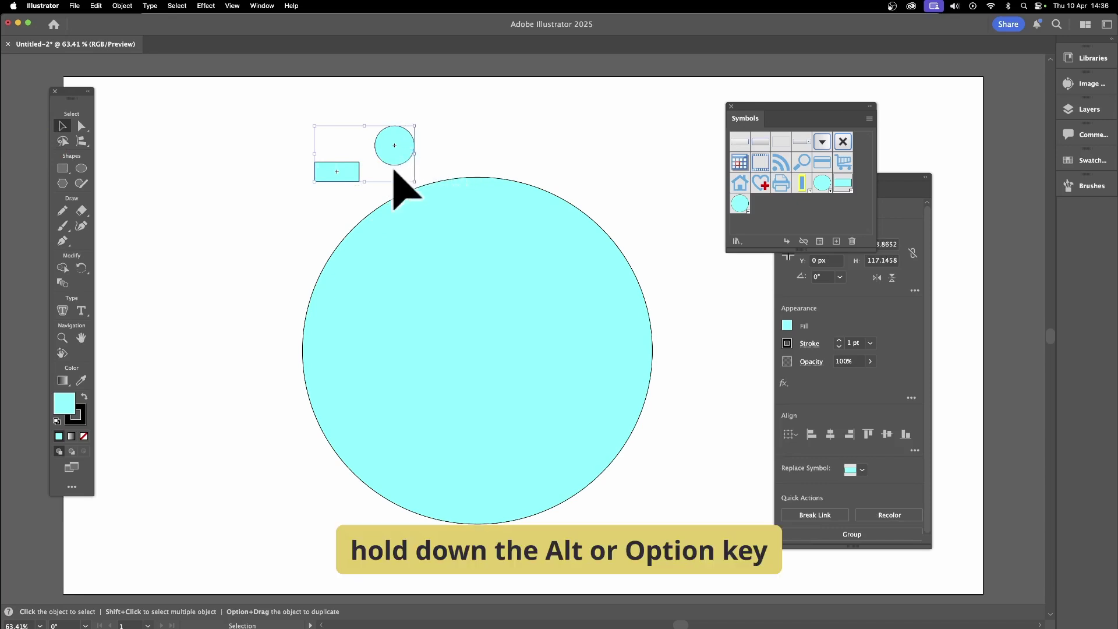
{"action": "left_click_drag", "start_coordinate": [411, 150], "coordinate": [337, 212]}
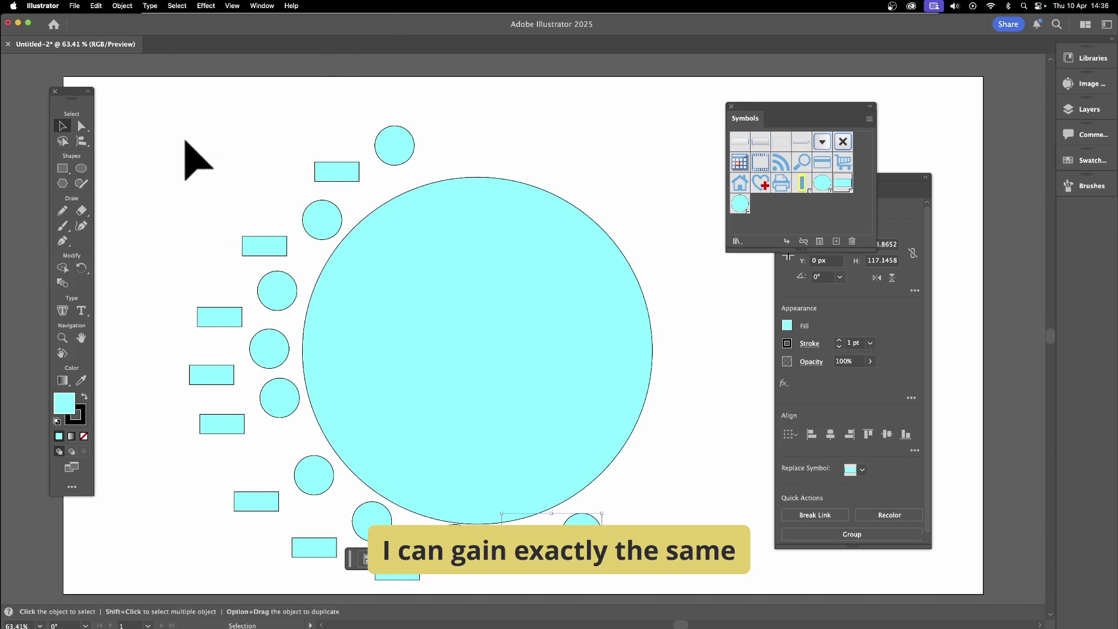
{"action": "left_click_drag", "start_coordinate": [154, 109], "coordinate": [676, 579]}
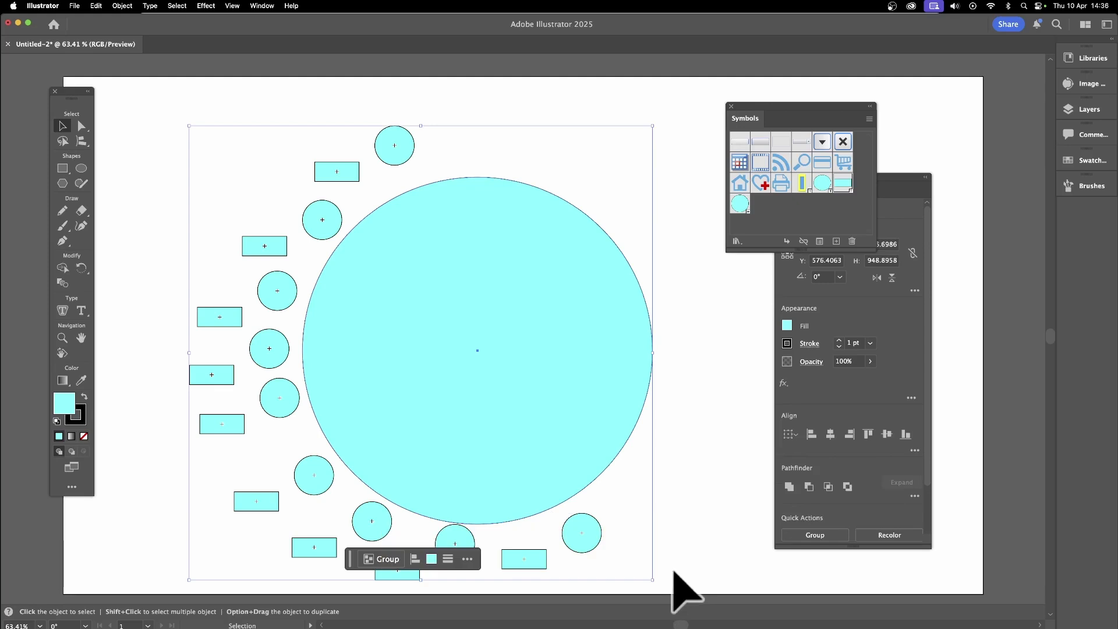
- Distribute the selected circles and rectangles around the large circle using Objects on Path
{"action": "left_click", "coordinate": [81, 141]}
{"action": "left_click", "coordinate": [82, 141]}
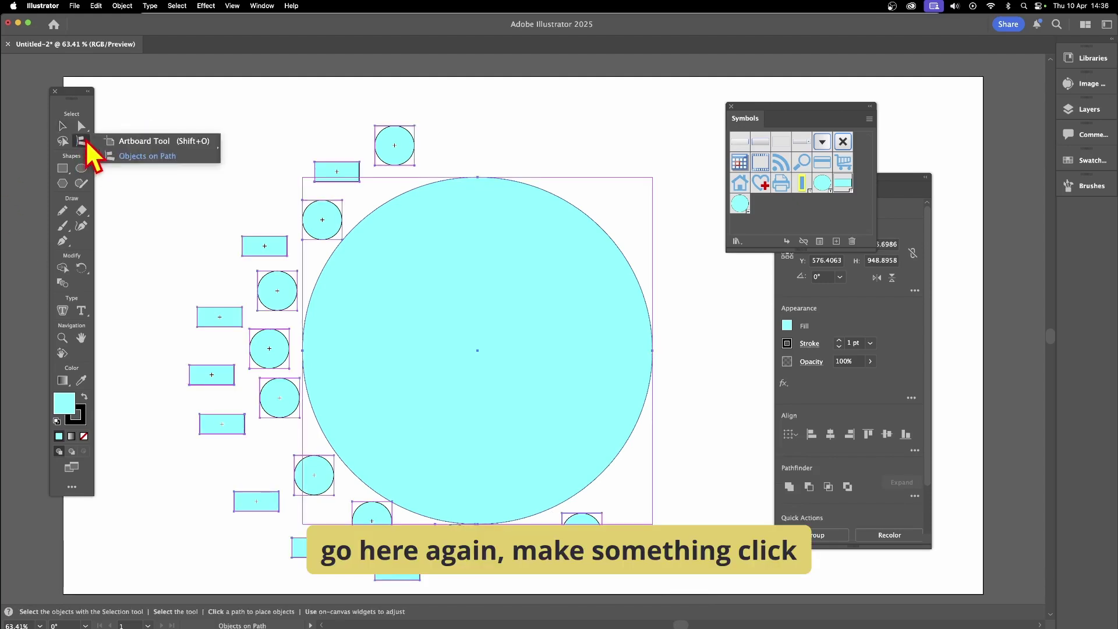
{"action": "left_click", "coordinate": [146, 158]}
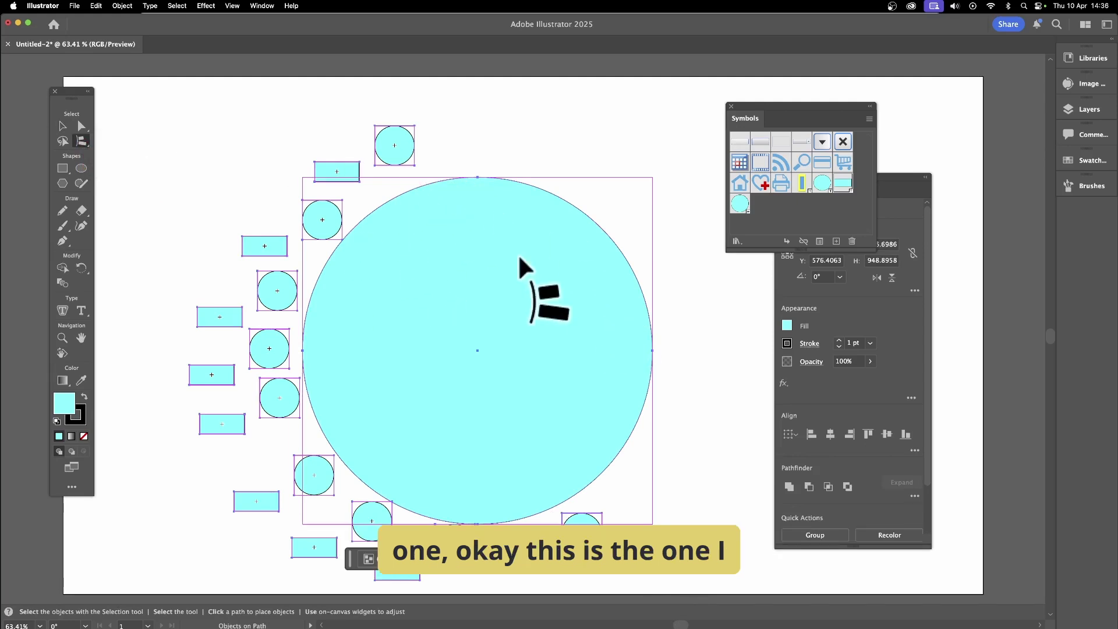
{"action": "left_click", "coordinate": [542, 189]}
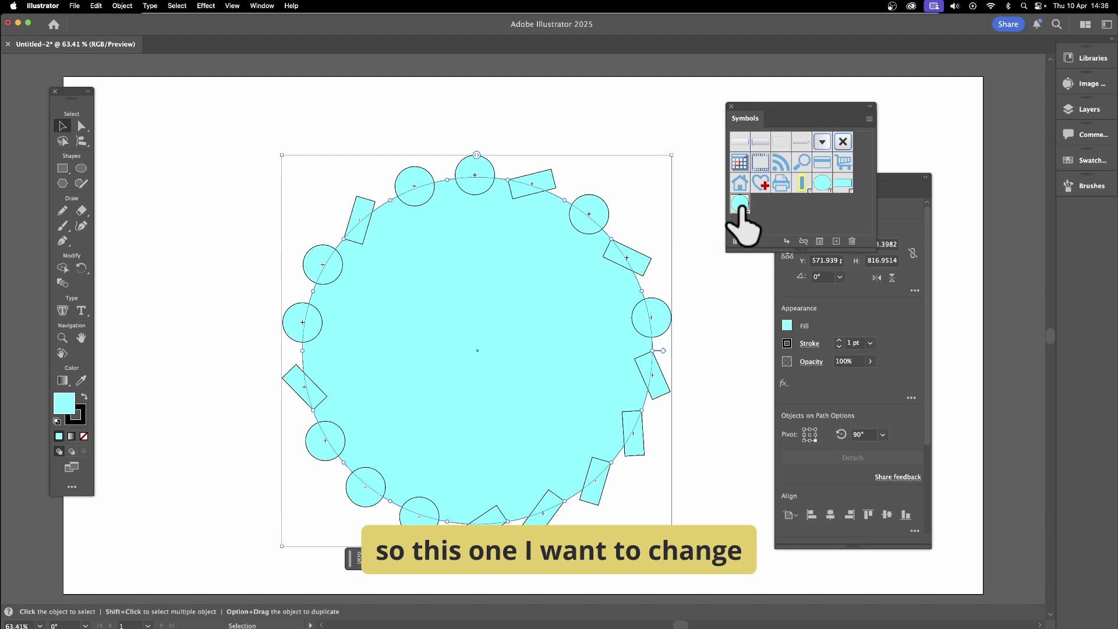
{"action": "mouse_move", "coordinate": [739, 224]}
{"action": "left_mouse_down"}
{"action": "mouse_move", "coordinate": [582, 210]}
{"action": "mouse_move", "coordinate": [569, 194]}
{"action": "mouse_move", "coordinate": [589, 210]}
{"action": "mouse_move", "coordinate": [757, 233]}
{"action": "left_mouse_up"}
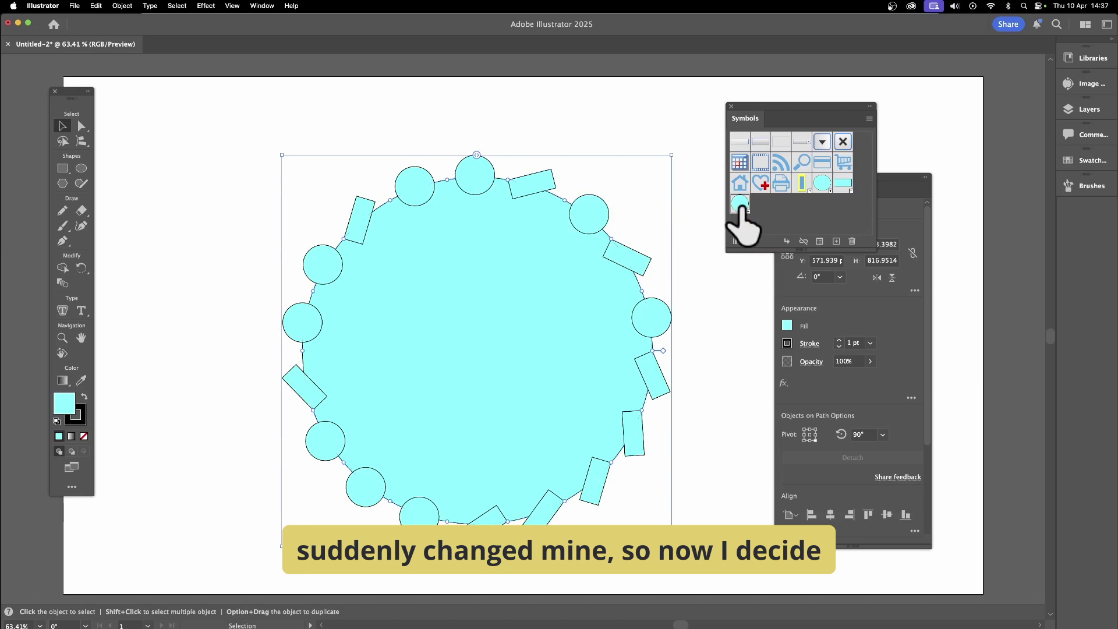
- Enter the circle symbol's editing mode and delete its circle
{"action": "double_click", "coordinate": [739, 204]}
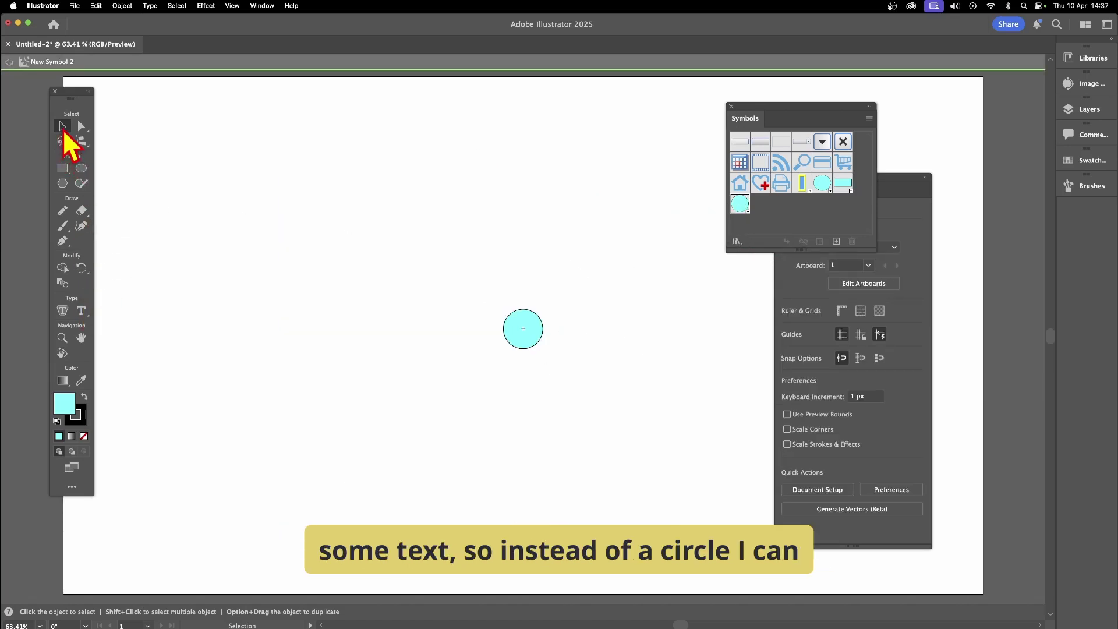
{"action": "left_click", "coordinate": [533, 327]}
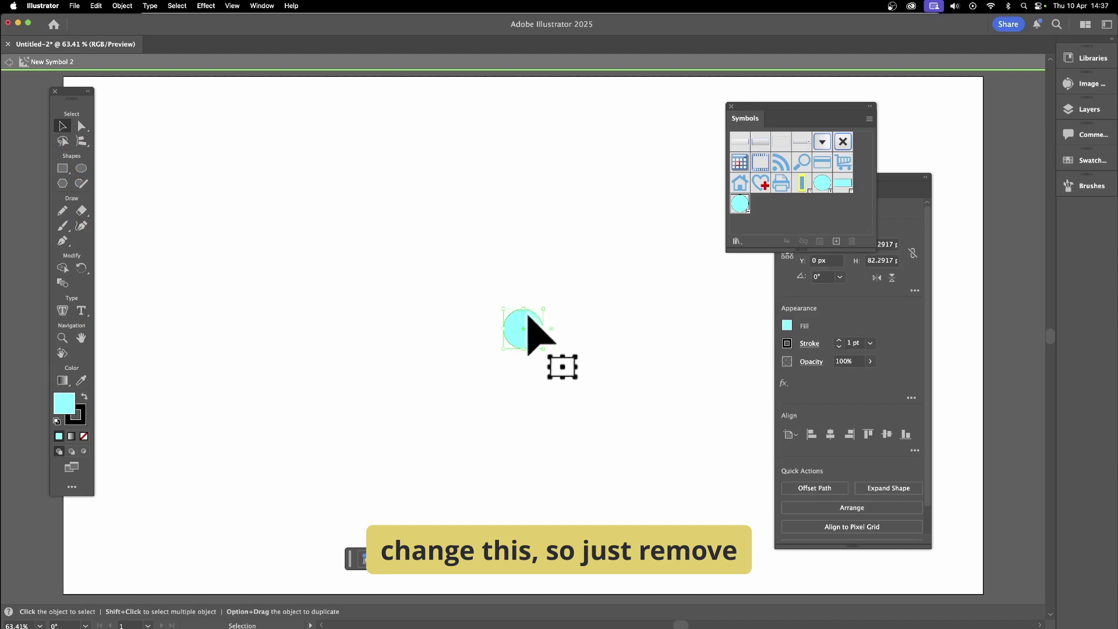
{"action": "key", "text": "Delete"}
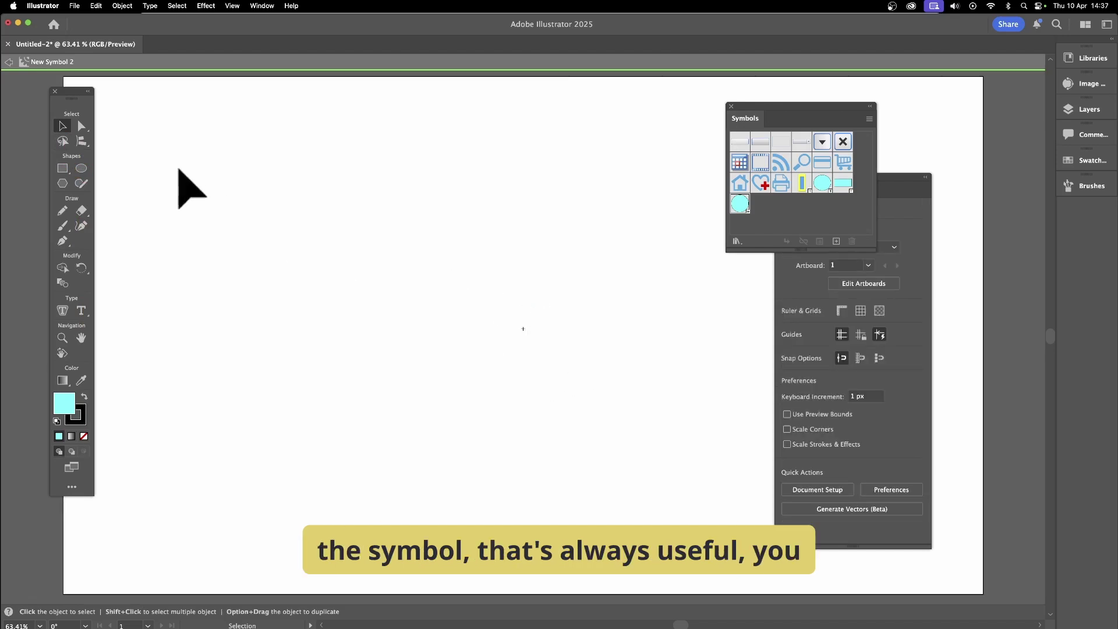
- Add enlarged, centred 'Lorem ipsum' point text to the symbol and exit isolation mode
{"action": "left_click", "coordinate": [82, 312]}
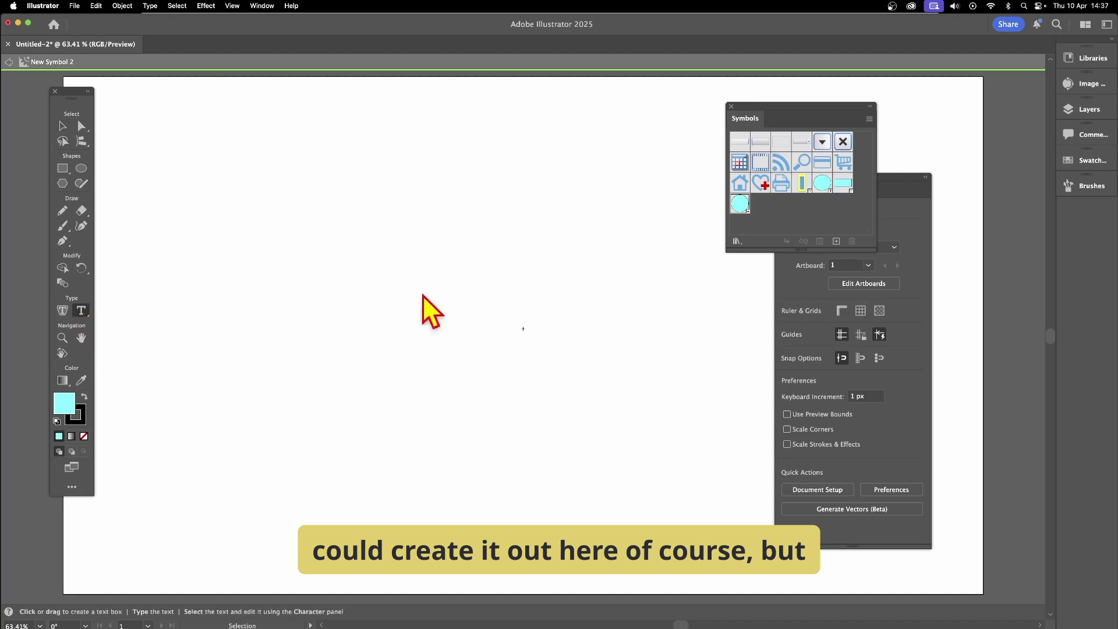
{"action": "left_click", "coordinate": [508, 319]}
{"action": "left_click_drag", "start_coordinate": [554, 302], "coordinate": [64, 140]}
{"action": "left_click", "coordinate": [63, 126]}
{"action": "mouse_move", "coordinate": [536, 317]}
{"action": "left_mouse_down"}
{"action": "mouse_move", "coordinate": [508, 319]}
{"action": "mouse_move", "coordinate": [561, 338]}
{"action": "mouse_move", "coordinate": [540, 331]}
{"action": "left_mouse_up"}
{"action": "left_click", "coordinate": [523, 327]}
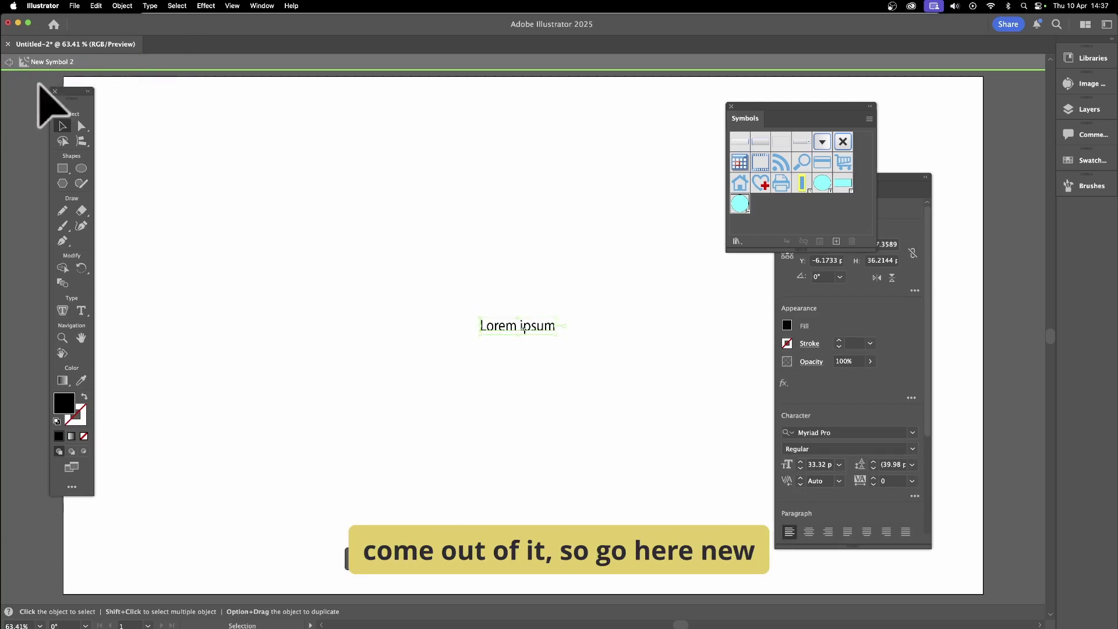
{"action": "left_click", "coordinate": [8, 63]}
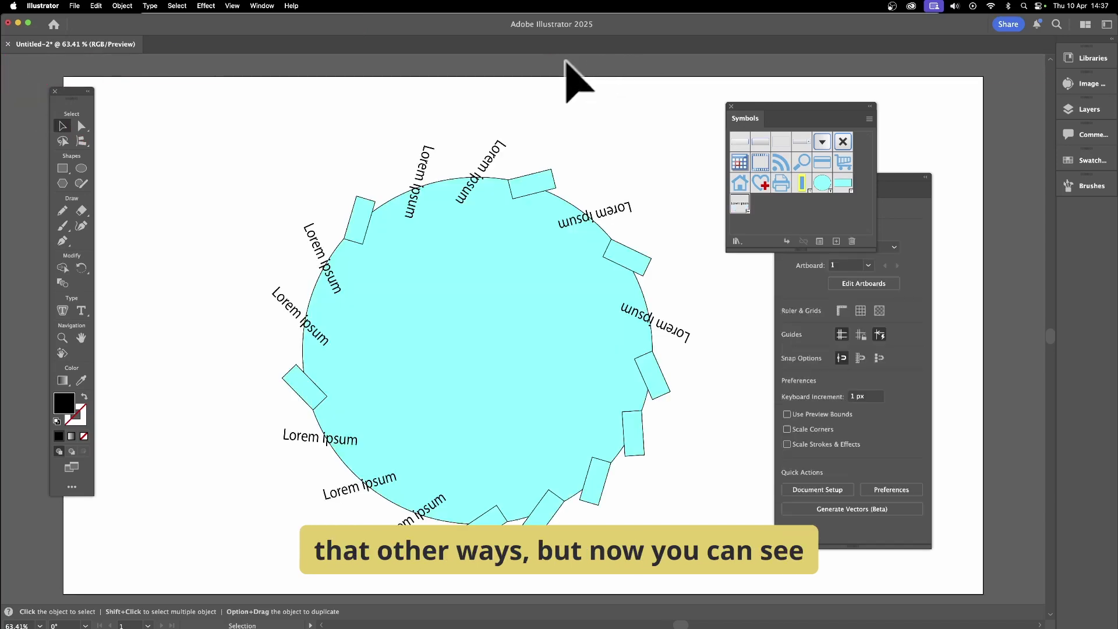
- Slide the rectangles and Lorem ipsum items to new positions along the circle path
{"action": "left_click", "coordinate": [81, 141]}
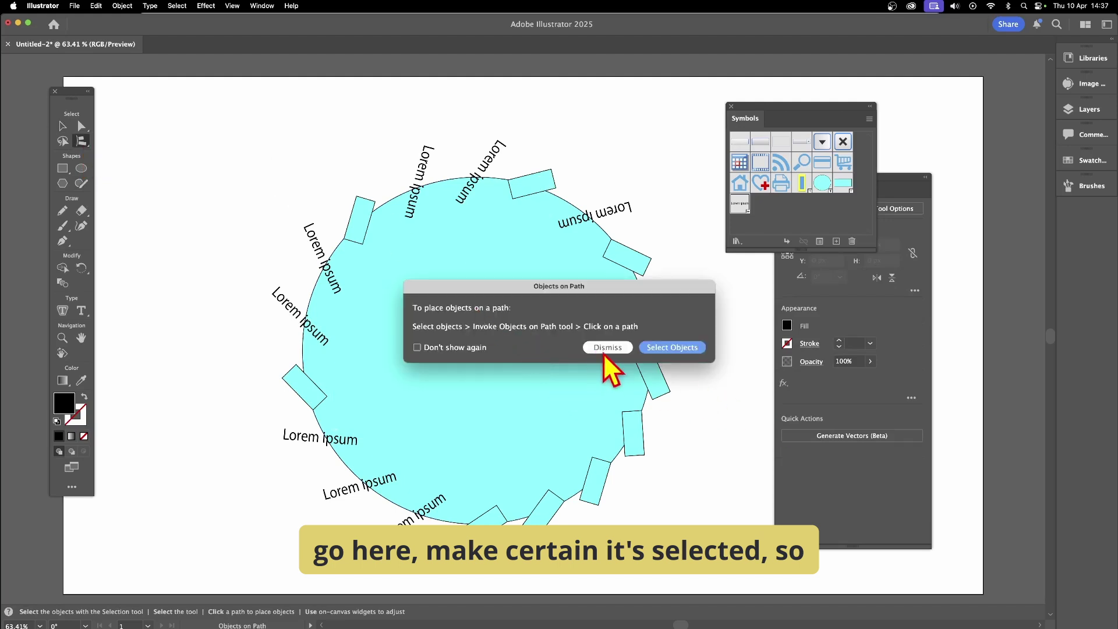
{"action": "left_click", "coordinate": [606, 350]}
{"action": "left_click", "coordinate": [63, 126]}
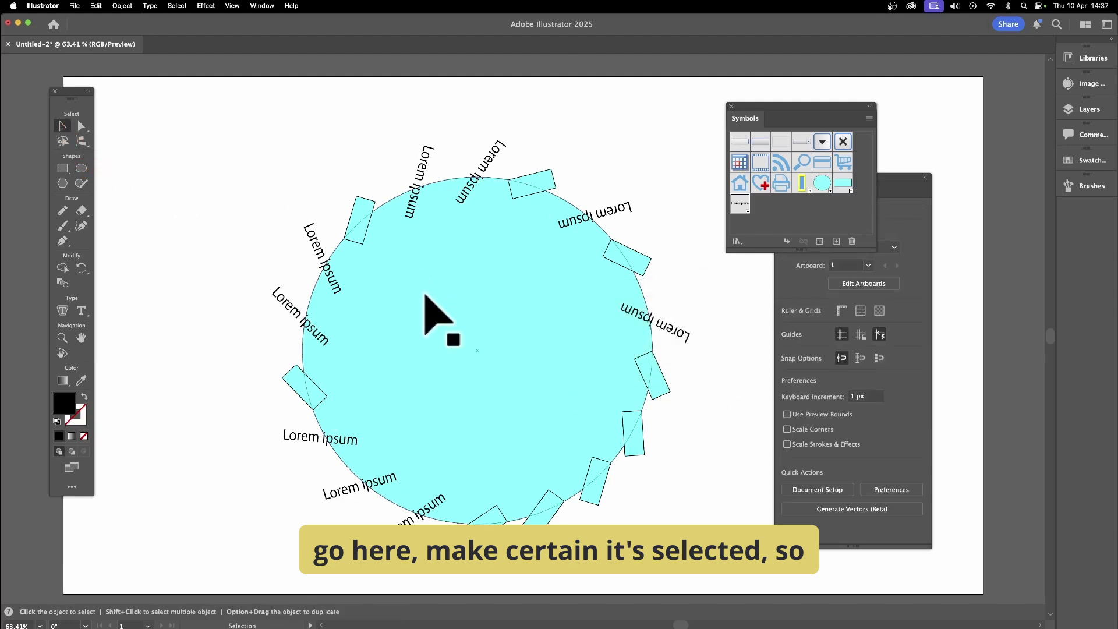
{"action": "left_click", "coordinate": [442, 284]}
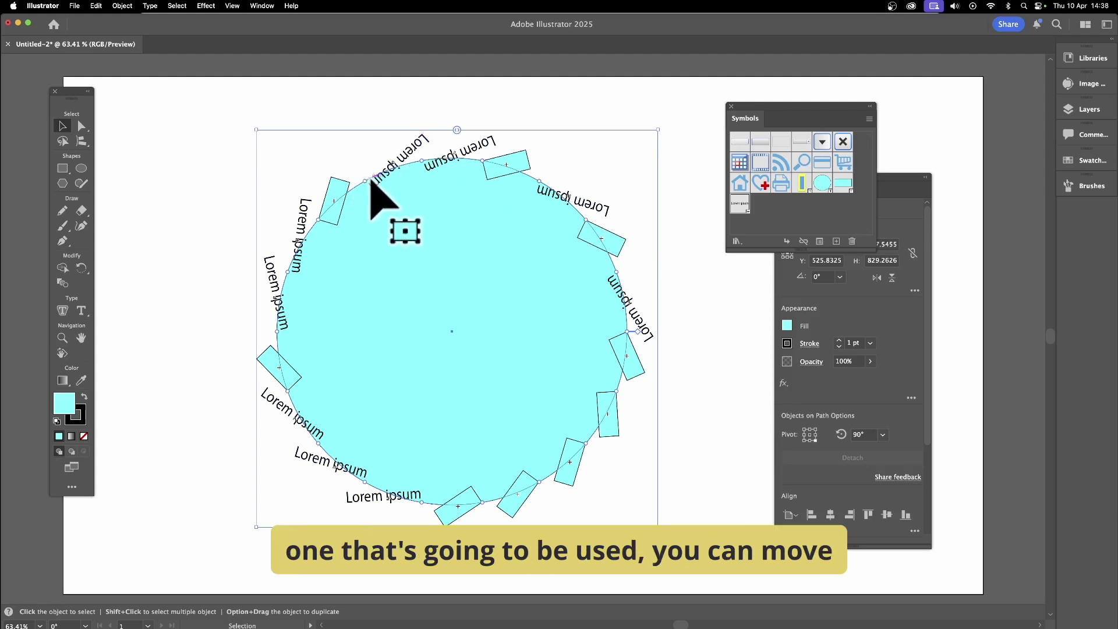
{"action": "left_click_drag", "start_coordinate": [369, 181], "coordinate": [332, 243]}
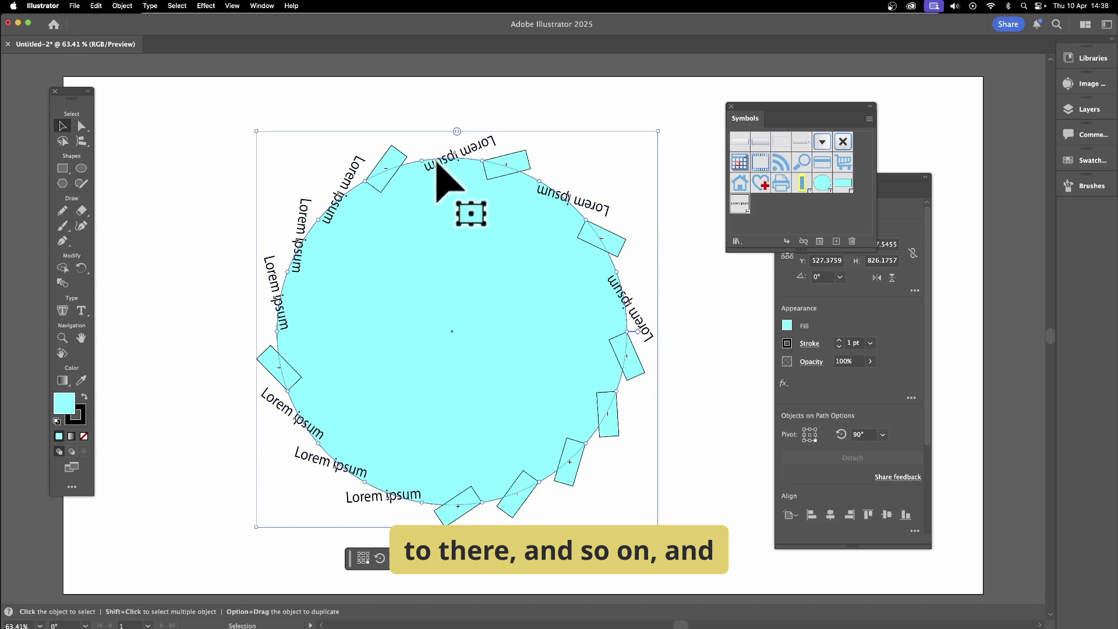
{"action": "left_click", "coordinate": [600, 216]}
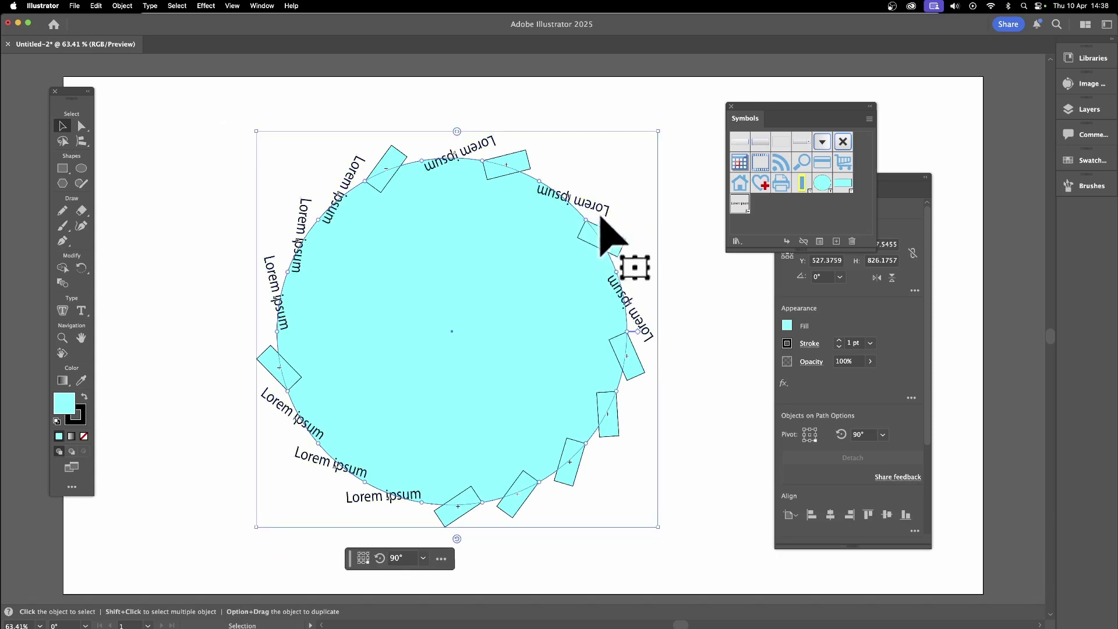
{"action": "left_click_drag", "start_coordinate": [578, 205], "coordinate": [560, 203]}
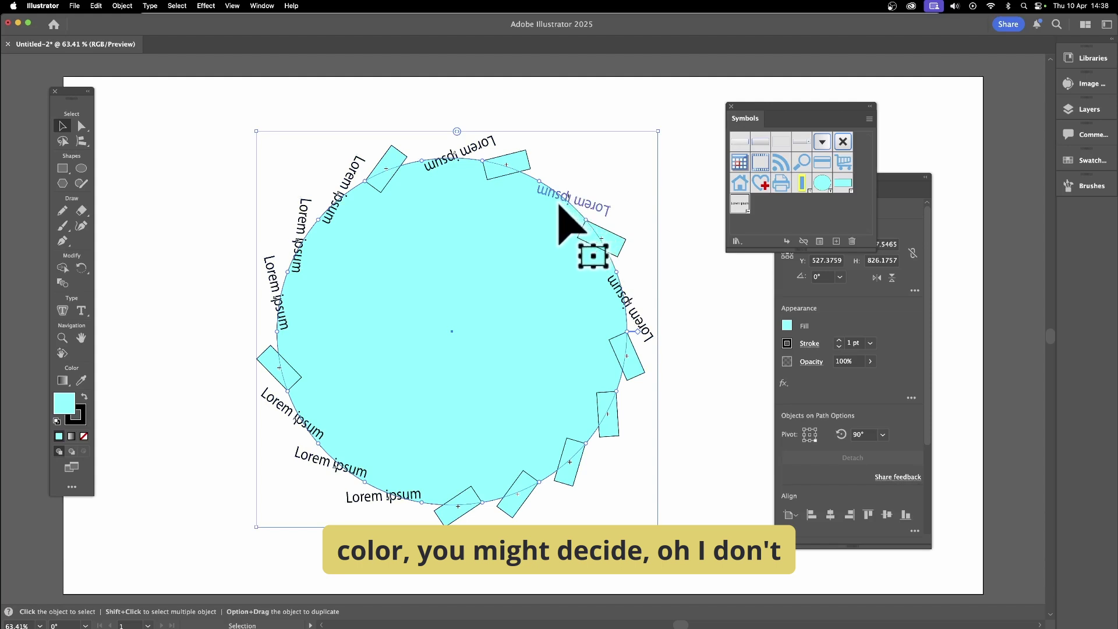
- Give the cyan rectangle symbol a red (FF0013) fill and a 7 pt stroke
{"action": "double_click", "coordinate": [843, 184]}
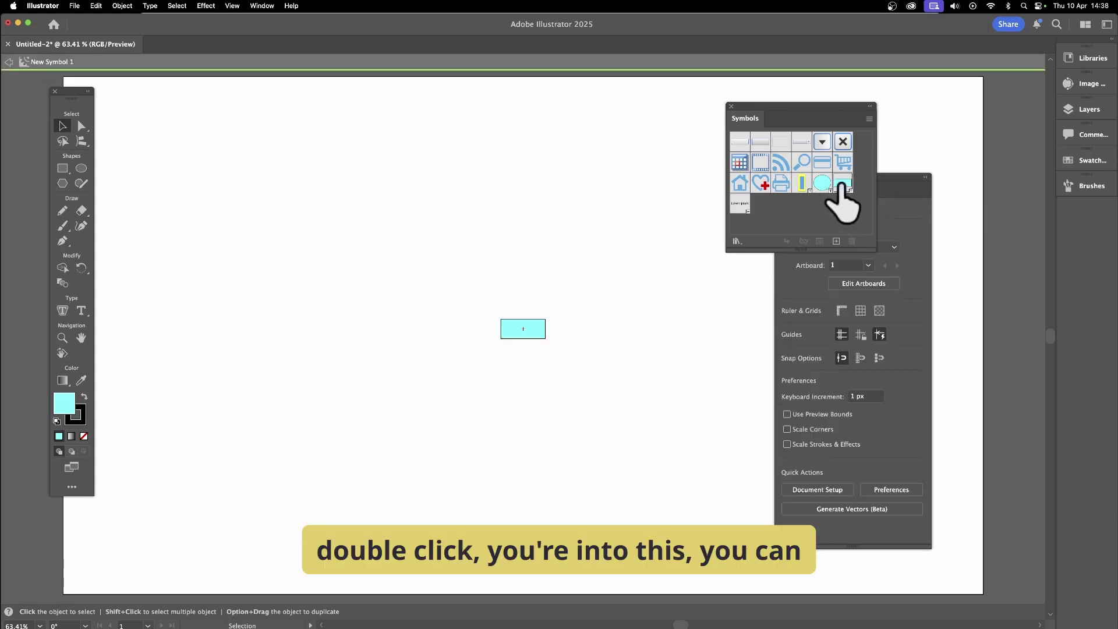
{"action": "left_click", "coordinate": [531, 330]}
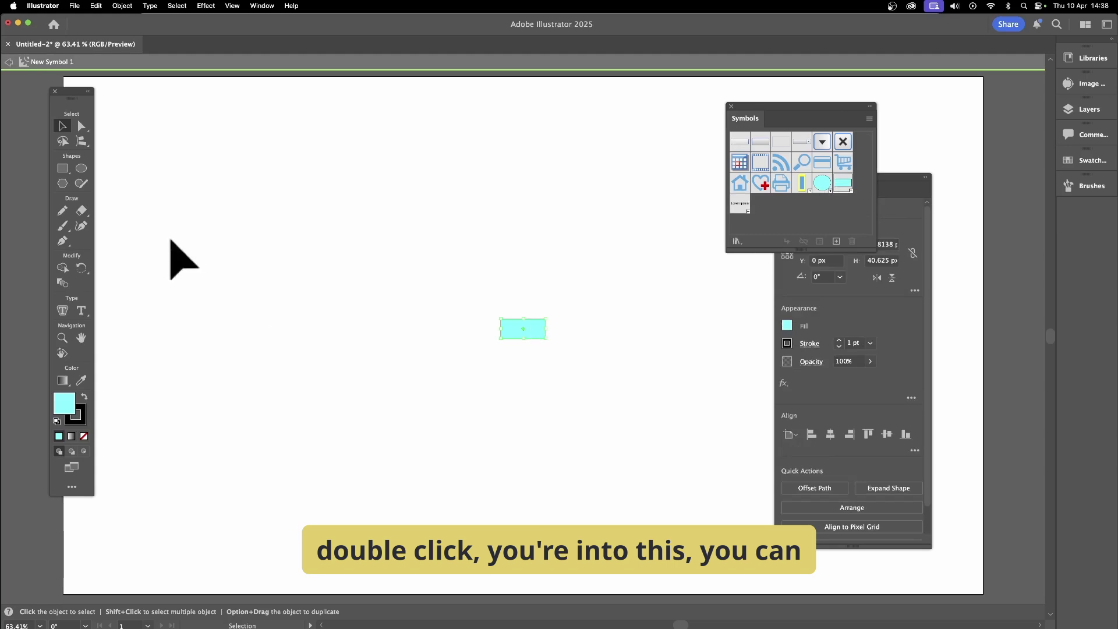
{"action": "double_click", "coordinate": [65, 403]}
{"action": "left_click", "coordinate": [571, 249]}
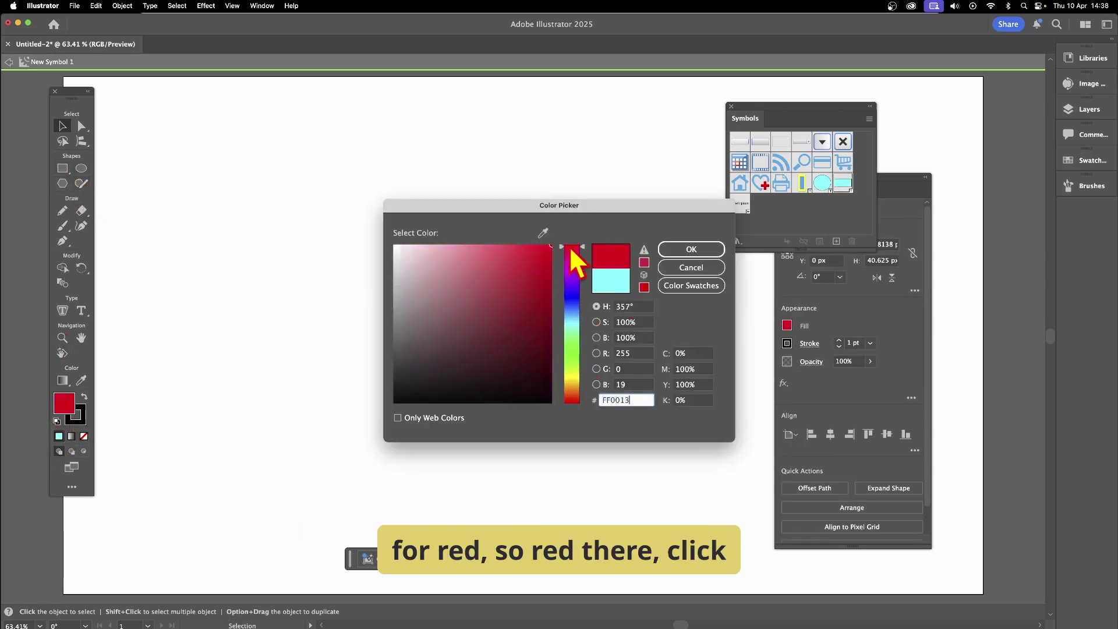
{"action": "left_click", "coordinate": [696, 248]}
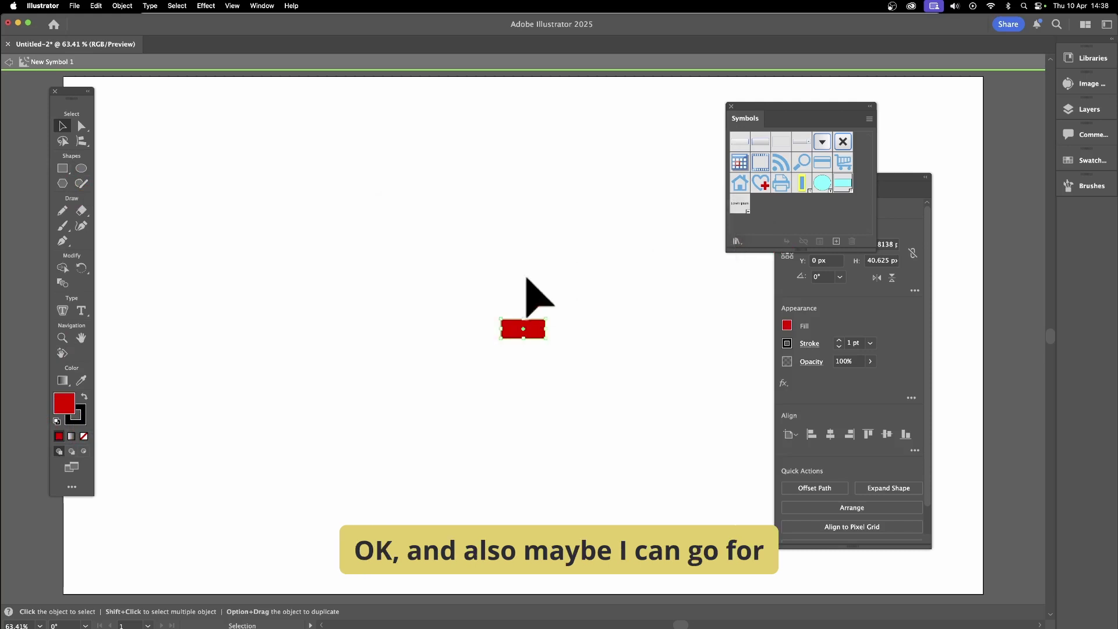
{"action": "left_click", "coordinate": [536, 333]}
{"action": "left_click", "coordinate": [870, 344]}
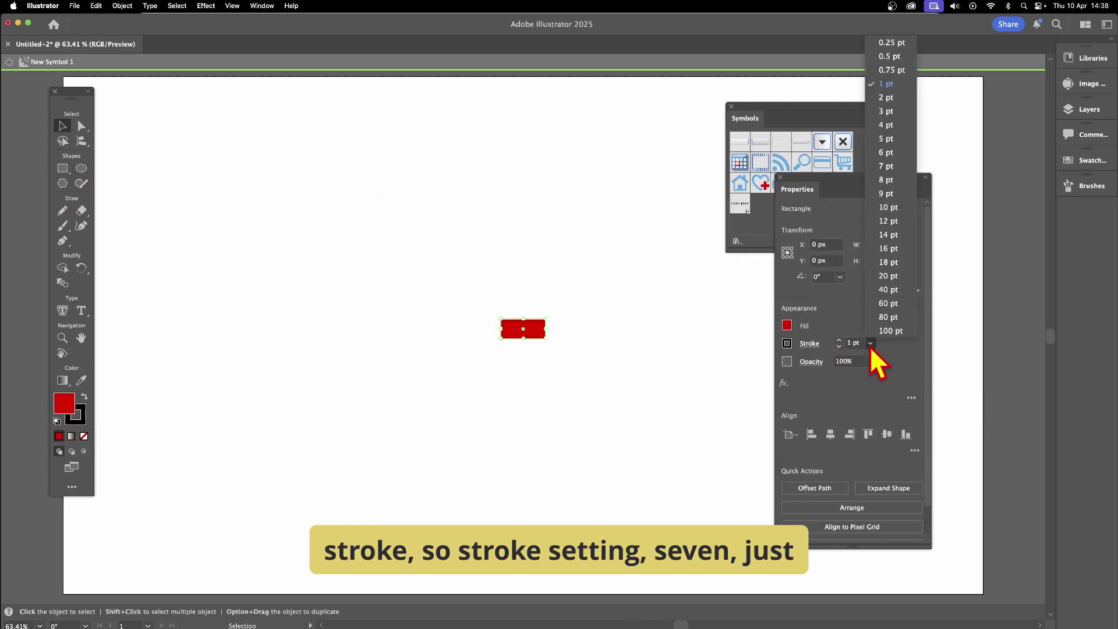
{"action": "left_click", "coordinate": [888, 168]}
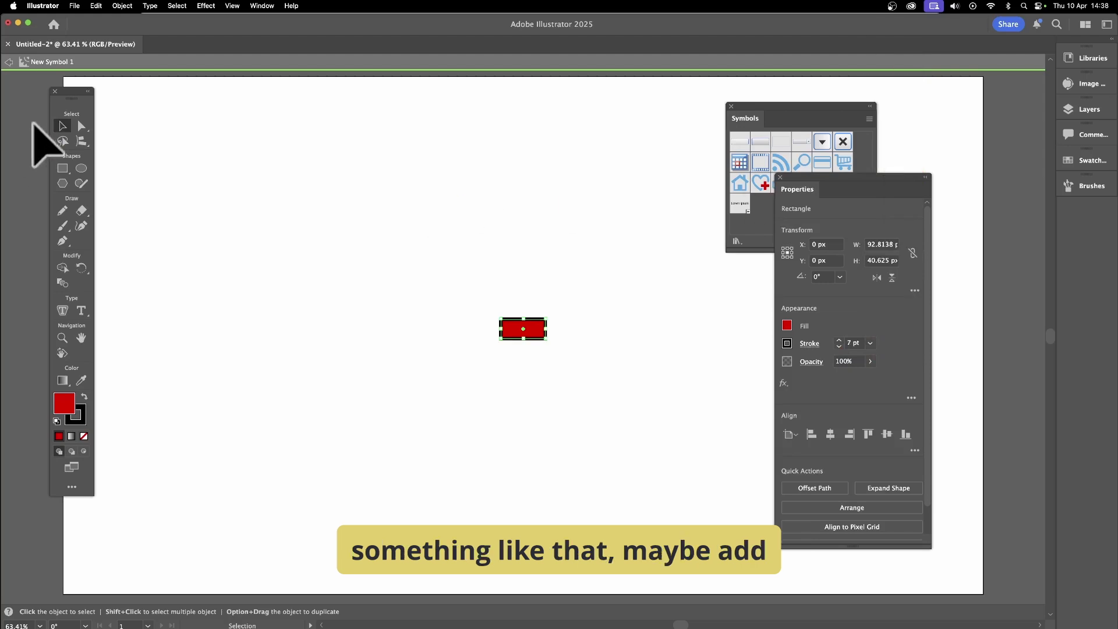
- Apply a default Drop Shadow effect to the rectangle
{"action": "left_click", "coordinate": [205, 6]}
{"action": "mouse_move", "coordinate": [282, 153]}
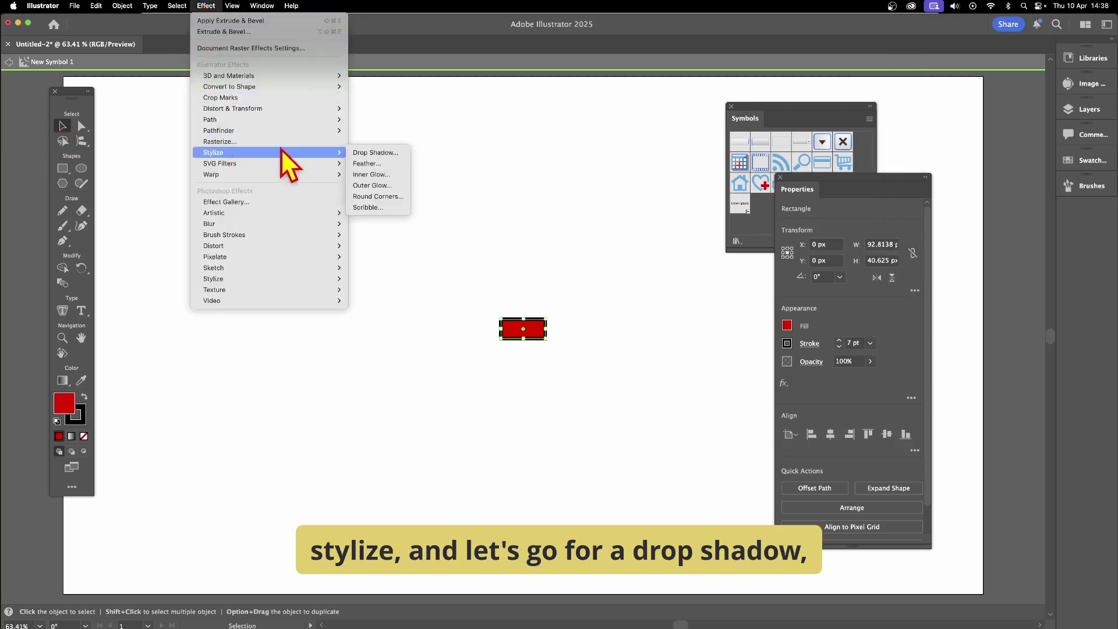
{"action": "left_click", "coordinate": [404, 152]}
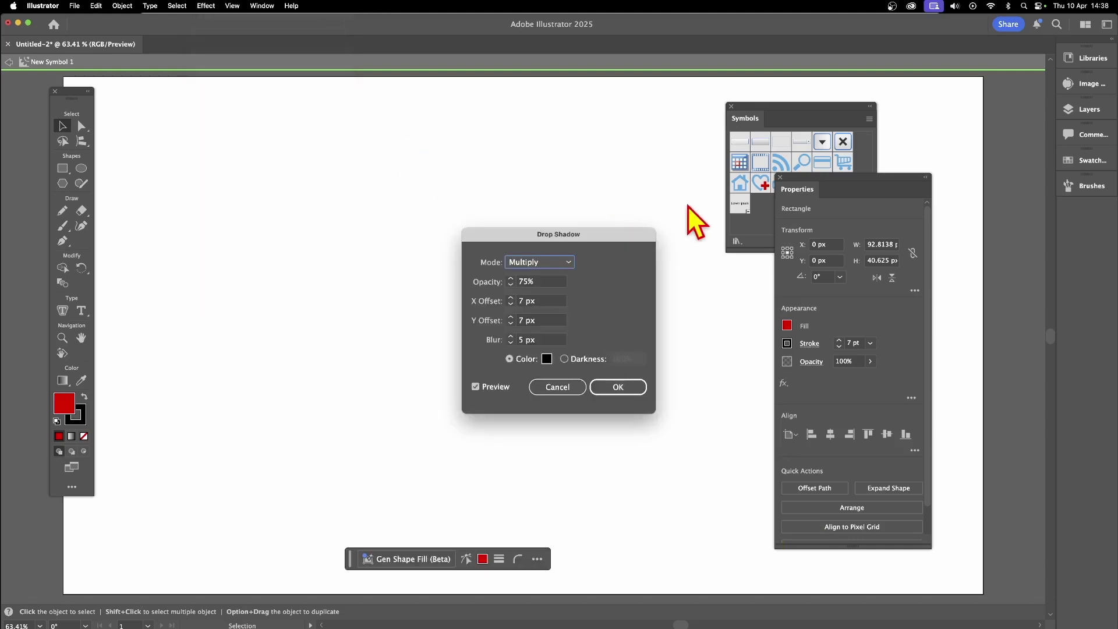
{"action": "left_click", "coordinate": [629, 389]}
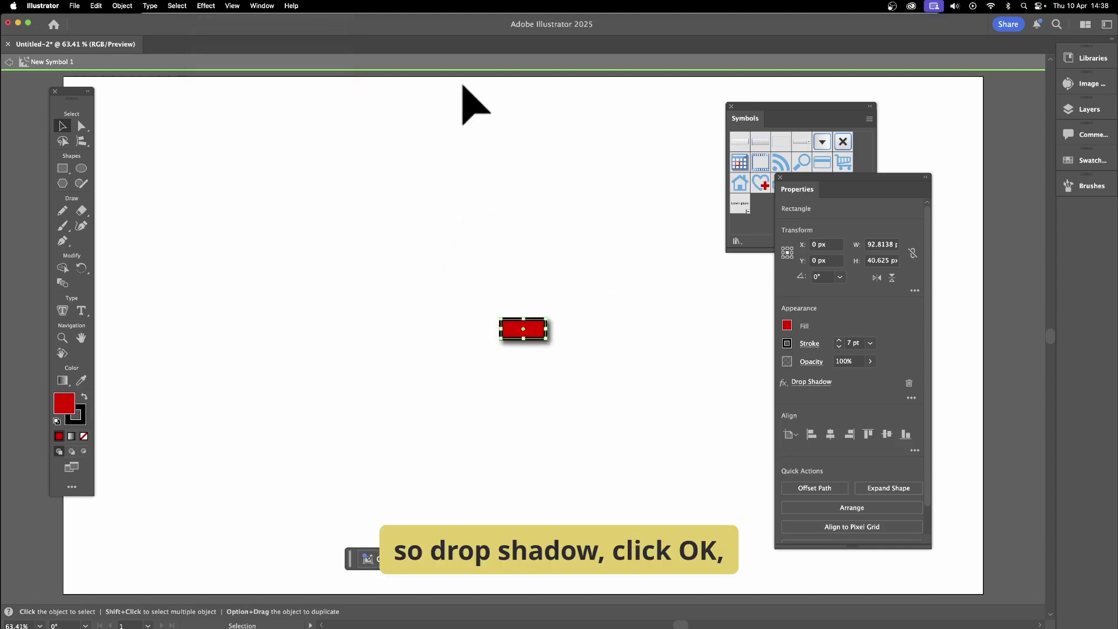
{"action": "left_click", "coordinate": [640, 277]}
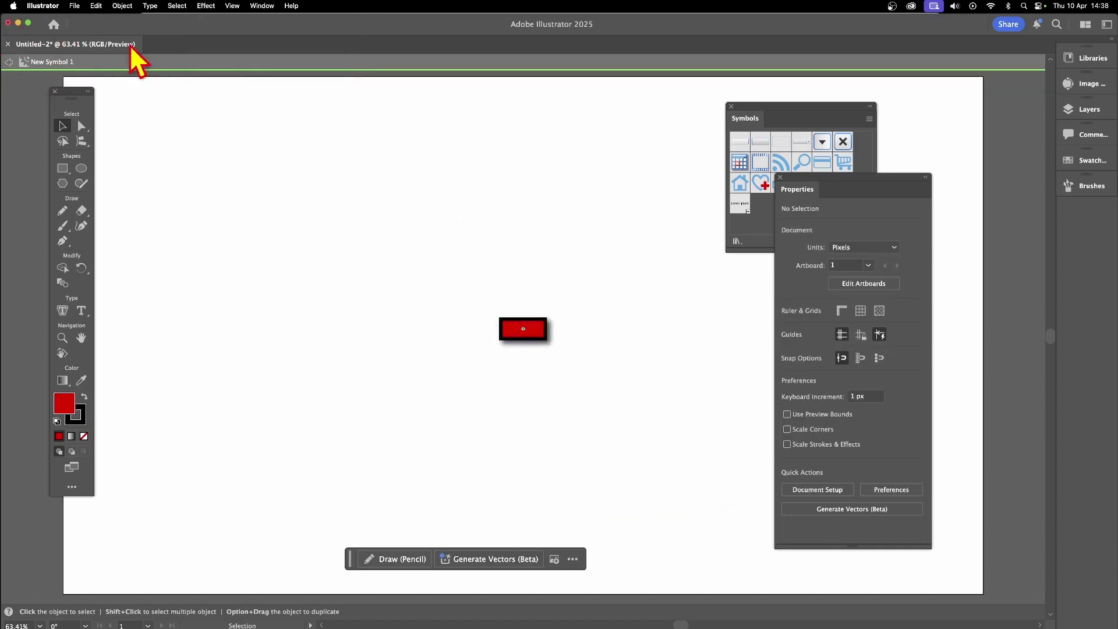
- Exit symbol editing and select the whole circle group
{"action": "left_click", "coordinate": [9, 62]}
{"action": "left_click", "coordinate": [800, 125]}
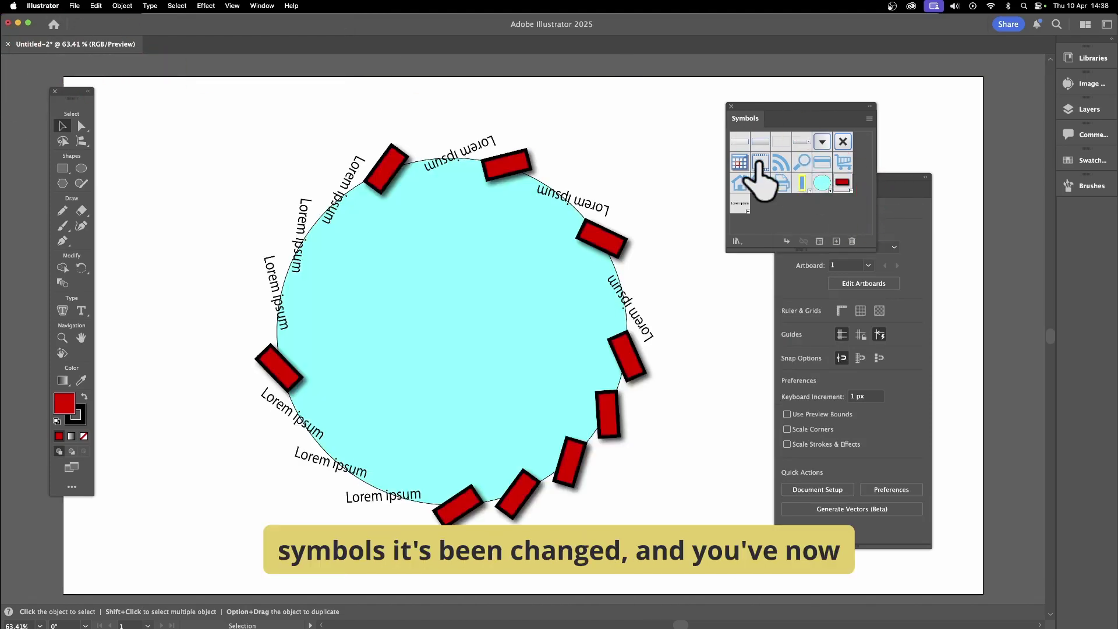
{"action": "left_click", "coordinate": [553, 381]}
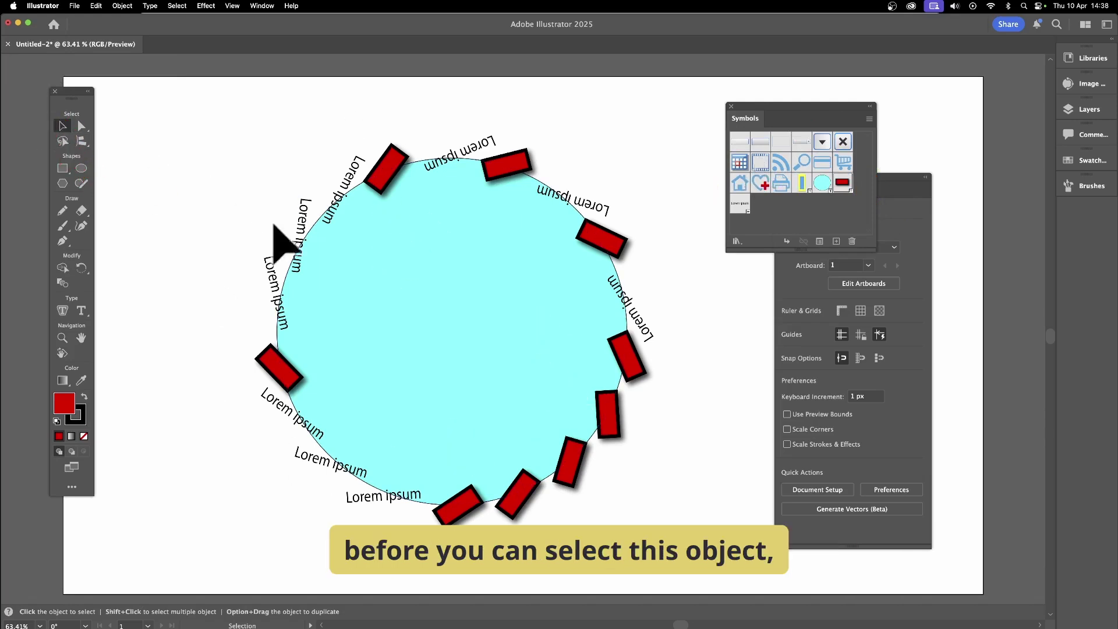
{"action": "left_click", "coordinate": [422, 293]}
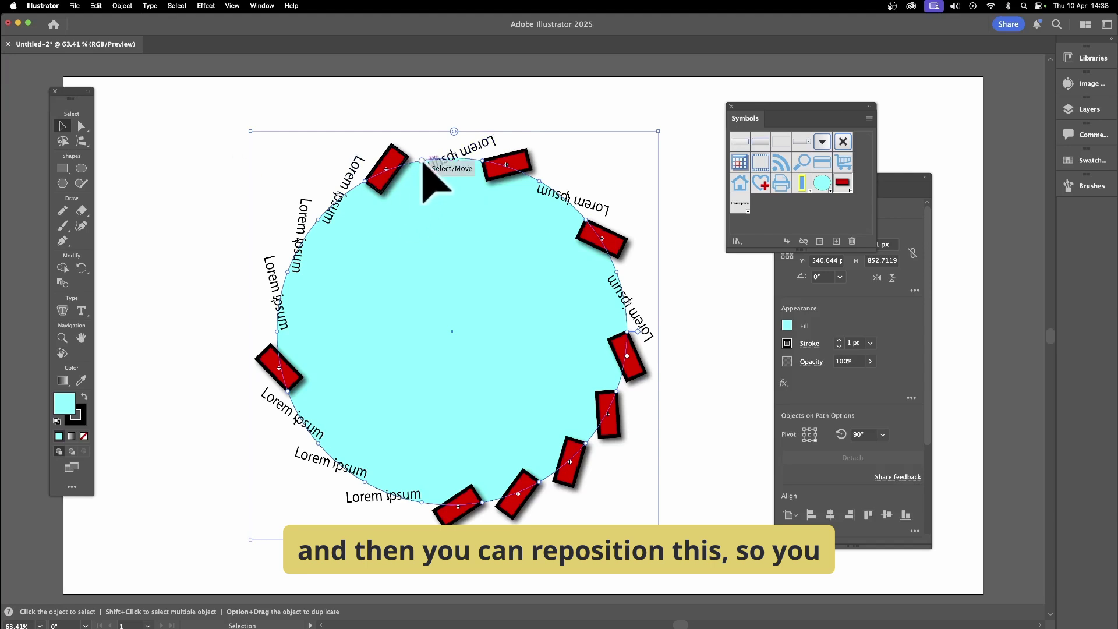
- Reposition the top items along the circle and rotate the objects to 125.16°
{"action": "left_click_drag", "start_coordinate": [424, 164], "coordinate": [408, 189]}
{"action": "left_click_drag", "start_coordinate": [562, 180], "coordinate": [425, 423]}
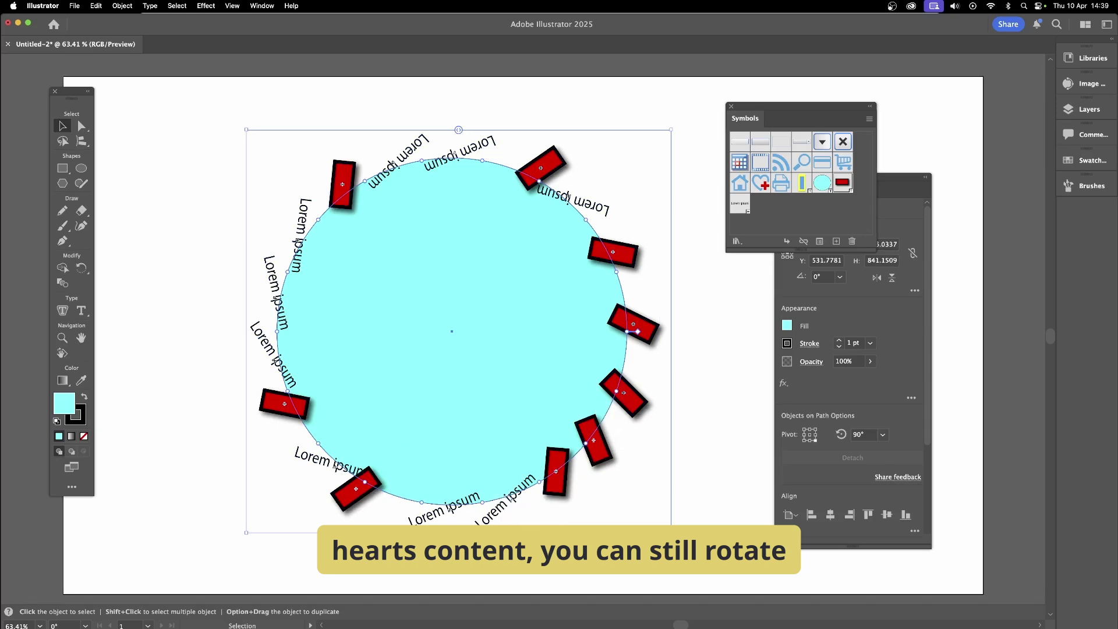
{"action": "left_click_drag", "start_coordinate": [664, 527], "coordinate": [379, 517]}
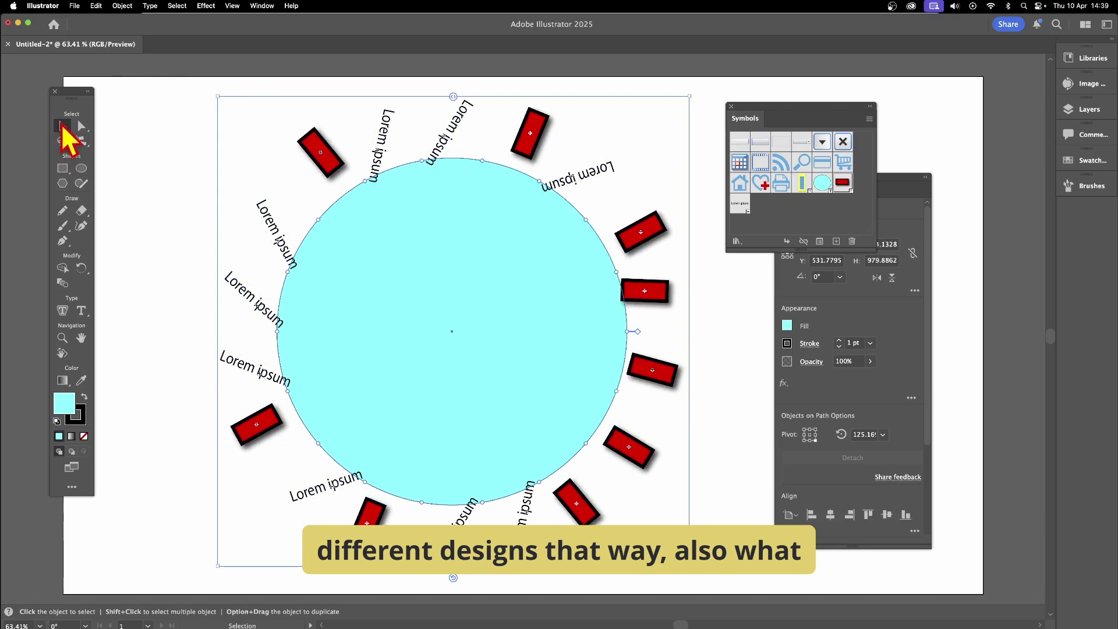
- Shrink the circle group and Option-drag a duplicate beside it
{"action": "left_click", "coordinate": [191, 228]}
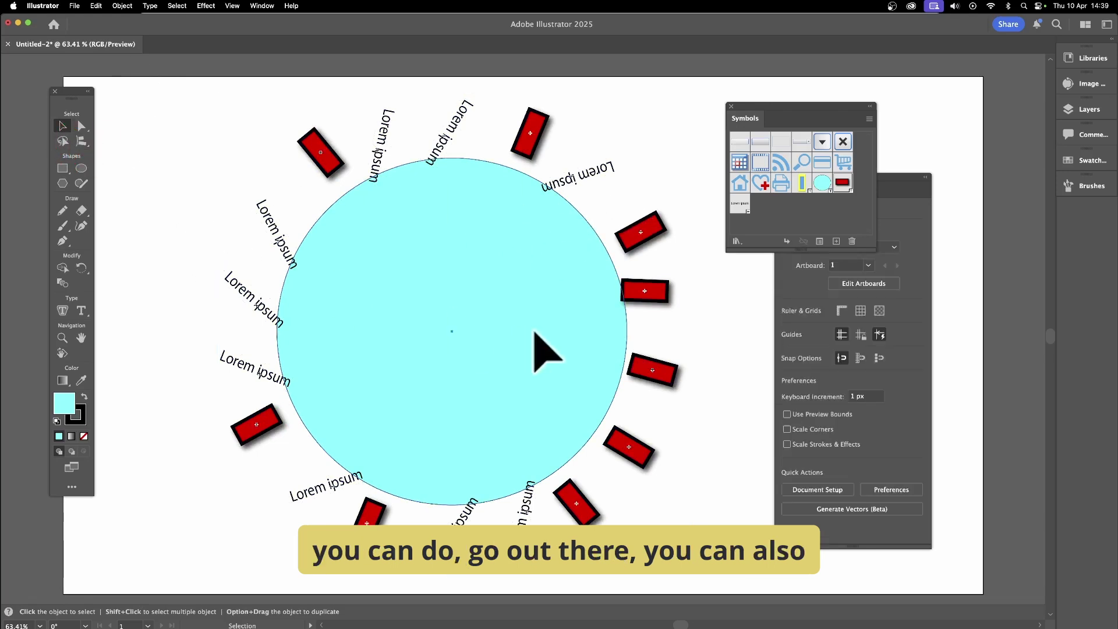
{"action": "left_click", "coordinate": [534, 332]}
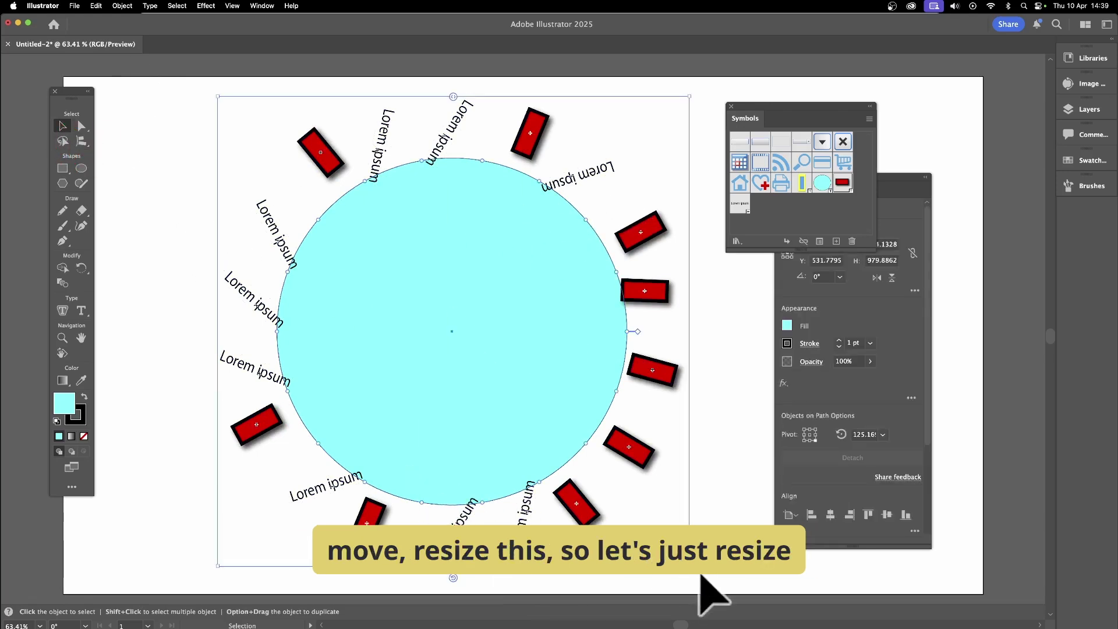
{"action": "left_click_drag", "start_coordinate": [702, 581], "coordinate": [490, 366]}
{"action": "left_click_drag", "start_coordinate": [385, 217], "coordinate": [553, 330]}
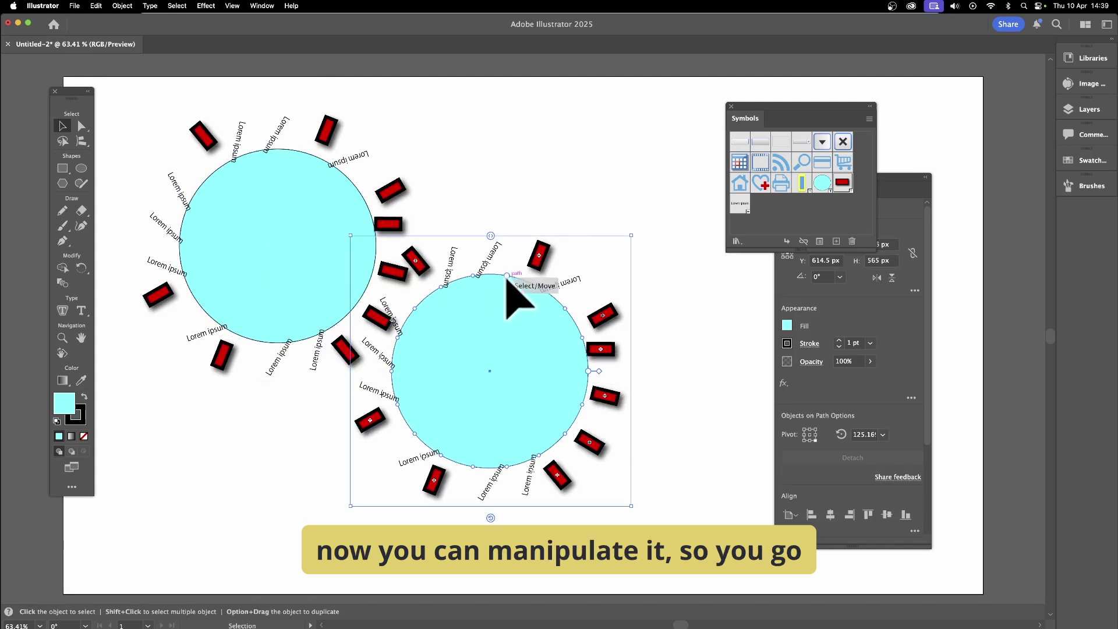
- Slide the rectangles along the duplicate circle's path to new positions
{"action": "left_click", "coordinate": [524, 280]}
{"action": "left_click_drag", "start_coordinate": [520, 280], "coordinate": [492, 304]}
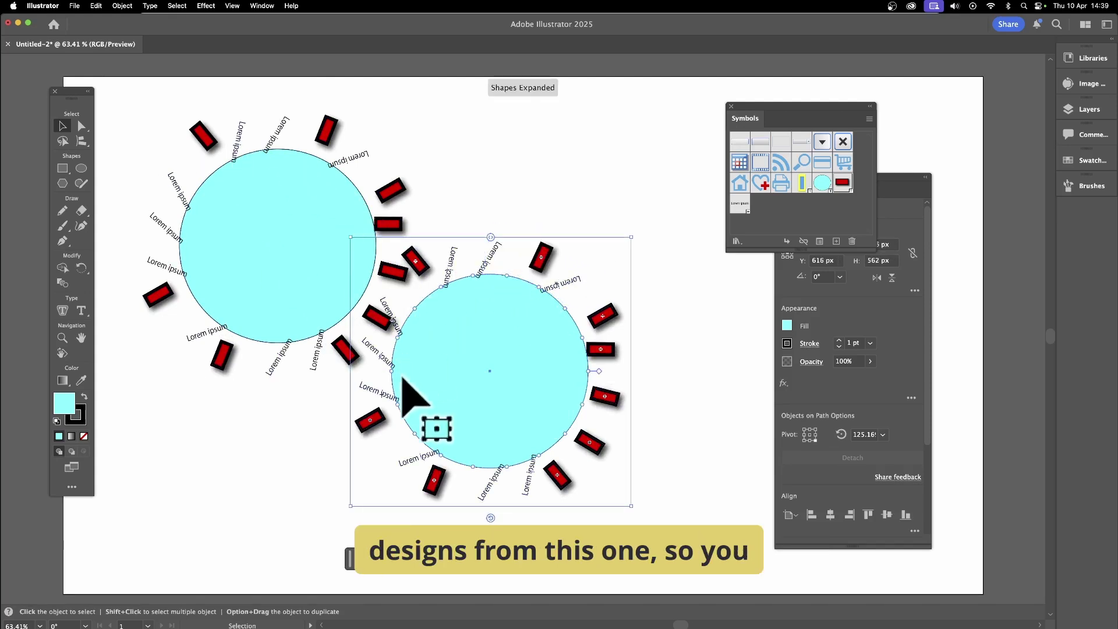
{"action": "mouse_move", "coordinate": [400, 411]}
{"action": "left_mouse_down"}
{"action": "mouse_move", "coordinate": [389, 422]}
{"action": "mouse_move", "coordinate": [392, 377]}
{"action": "mouse_move", "coordinate": [400, 400]}
{"action": "left_mouse_up"}
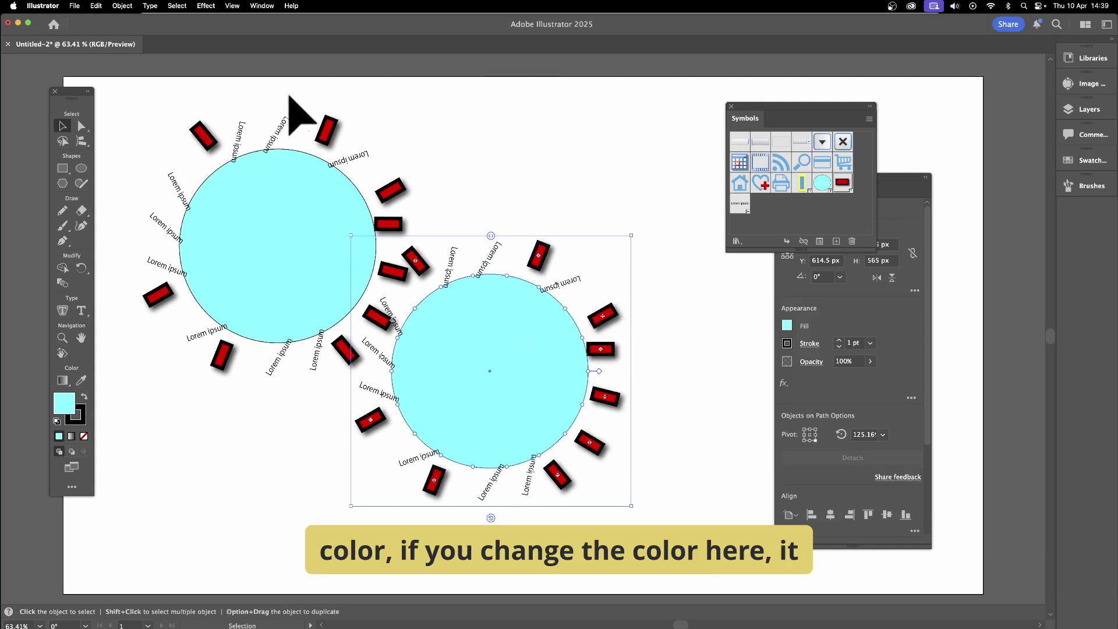
- Delete both circle groups from the artboard
{"action": "key", "text": "Delete"}
{"action": "left_click", "coordinate": [292, 220]}
{"action": "key", "text": "Delete"}
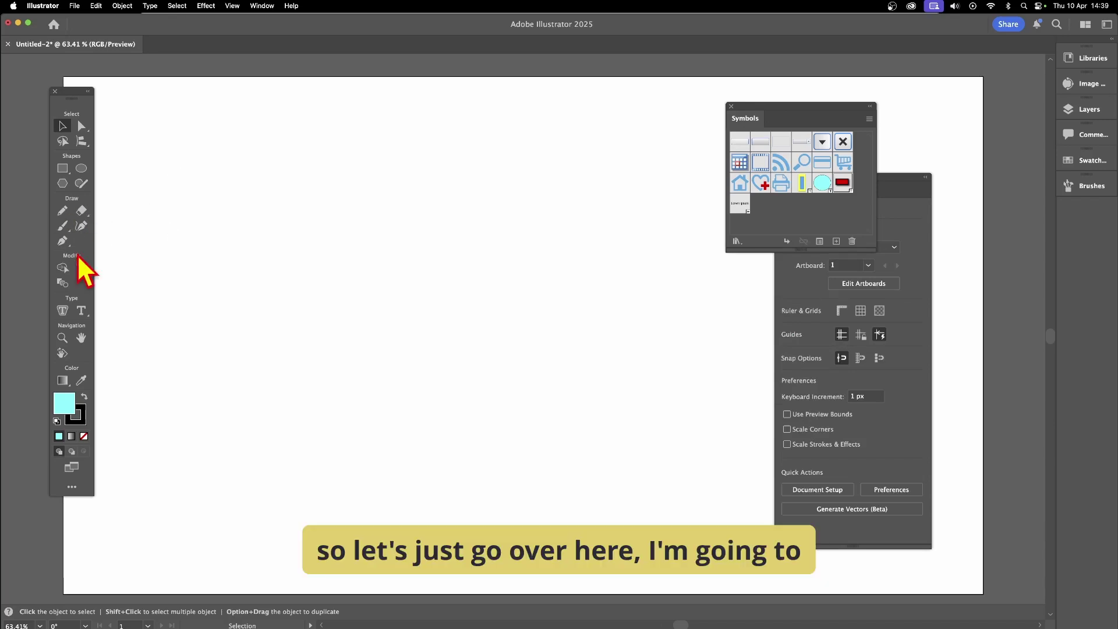
- Draw a long wavy Pencil path, then place cyan circle and red rectangle symbols above it
{"action": "left_click", "coordinate": [65, 211]}
{"action": "left_click_drag", "start_coordinate": [197, 310], "coordinate": [272, 259]}
{"action": "mouse_move", "coordinate": [284, 298]}
{"action": "left_mouse_down"}
{"action": "mouse_move", "coordinate": [423, 271]}
{"action": "mouse_move", "coordinate": [611, 385]}
{"action": "mouse_move", "coordinate": [660, 276]}
{"action": "mouse_move", "coordinate": [619, 211]}
{"action": "mouse_move", "coordinate": [432, 161]}
{"action": "left_mouse_up"}
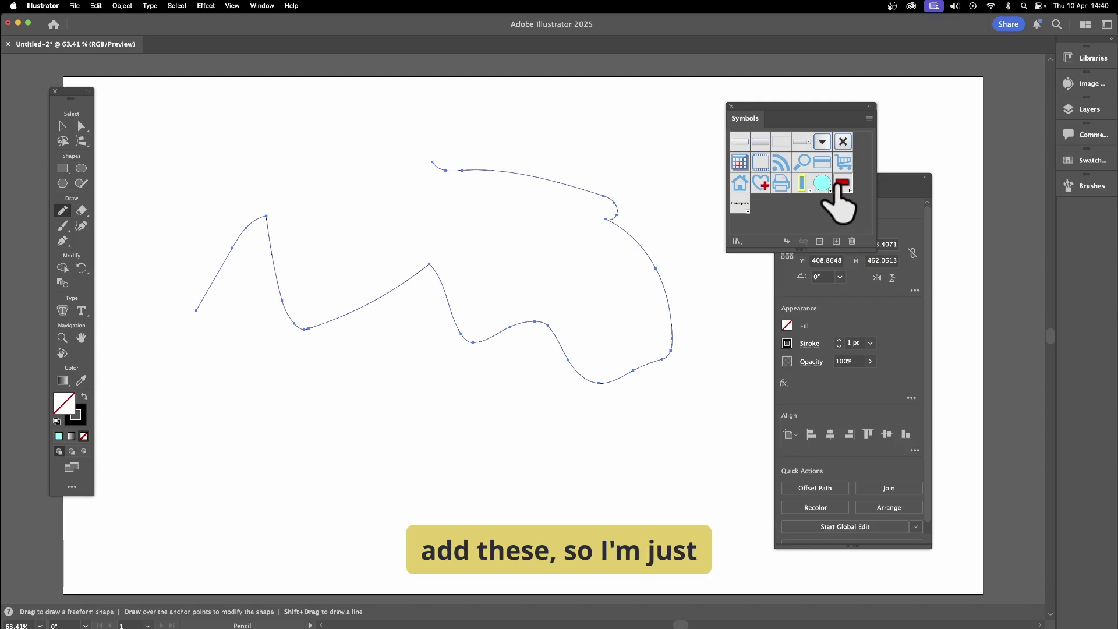
{"action": "left_click_drag", "start_coordinate": [823, 185], "coordinate": [279, 164]}
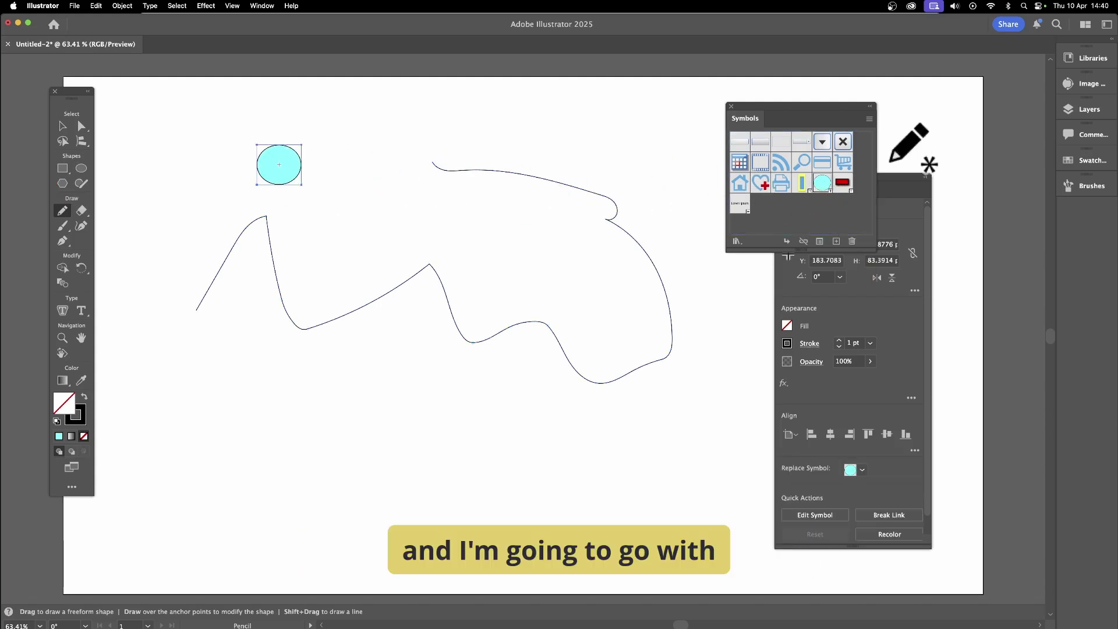
{"action": "left_click_drag", "start_coordinate": [842, 182], "coordinate": [333, 146]}
- Align the cyan circle with the rectangle, then select everything with Cmd+A
{"action": "left_click", "coordinate": [65, 126]}
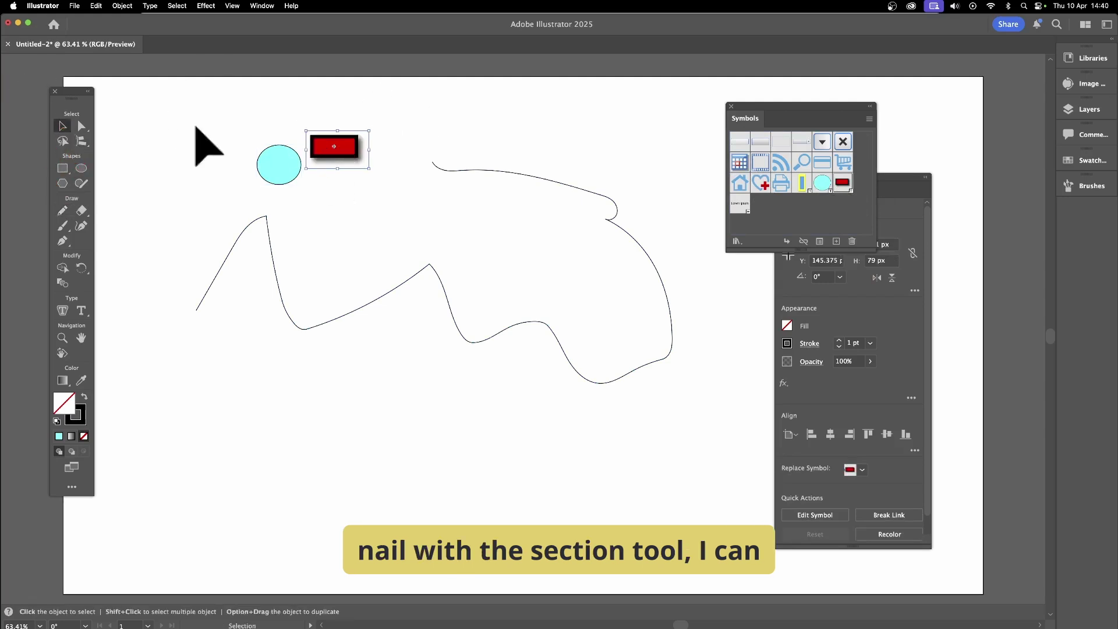
{"action": "left_click_drag", "start_coordinate": [284, 158], "coordinate": [289, 142]}
{"action": "left_click_drag", "start_coordinate": [210, 112], "coordinate": [292, 400]}
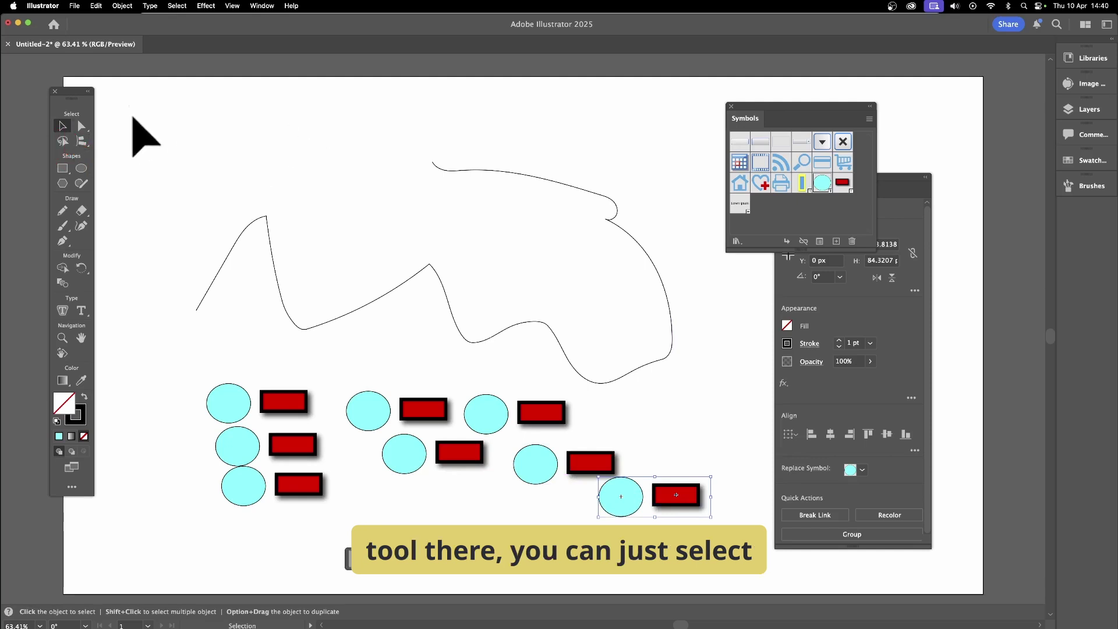
{"action": "key", "text": "super+a"}
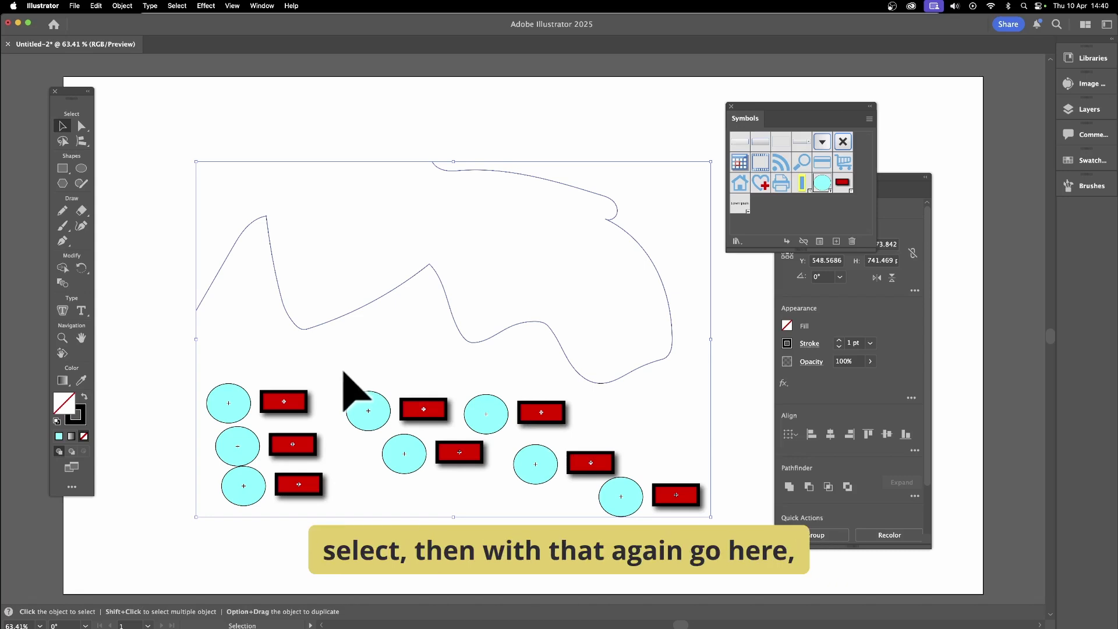
- Spread the circles and rectangles along the wavy pencil curve with Objects on Path
{"action": "left_click_drag", "start_coordinate": [82, 142], "coordinate": [145, 164]}
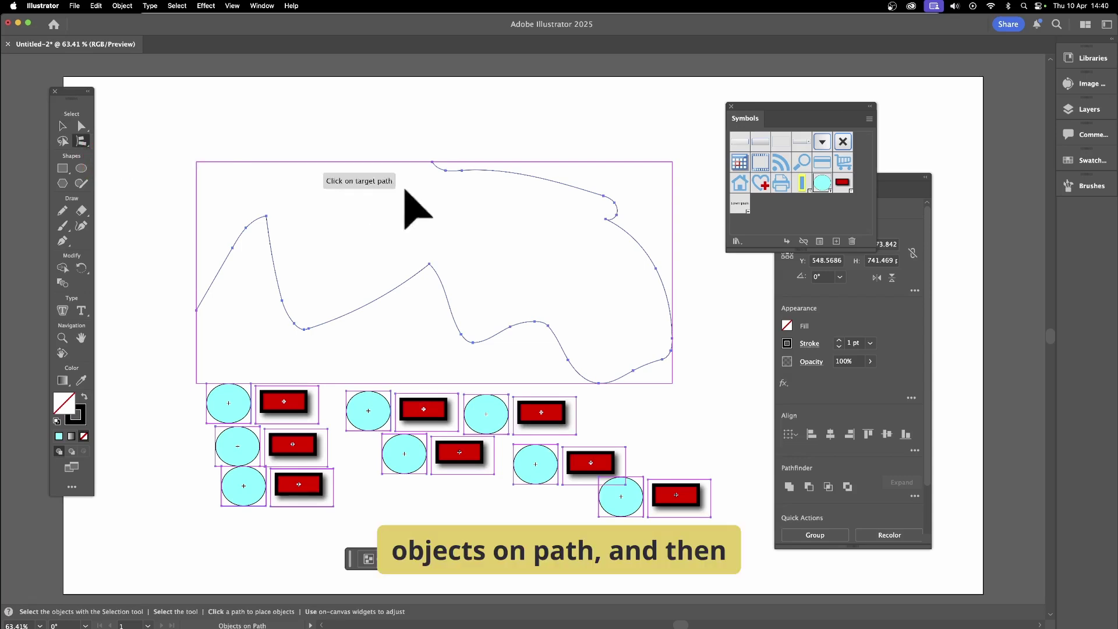
{"action": "left_click", "coordinate": [273, 252]}
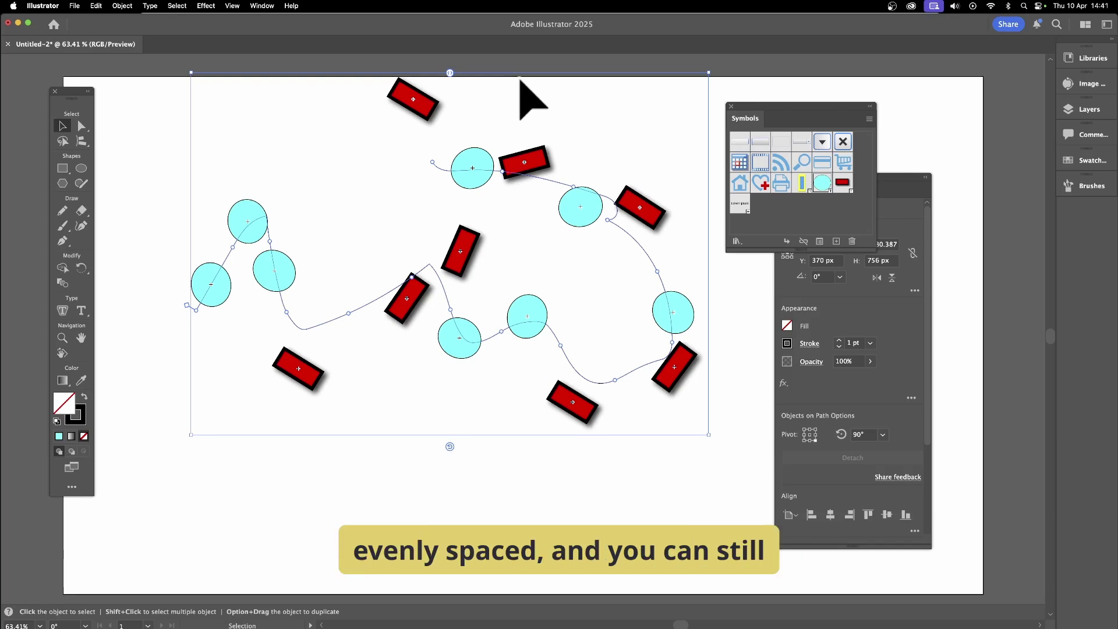
{"action": "scroll", "coordinate": [449, 220], "scroll_direction": "up", "scroll_amount": 3}
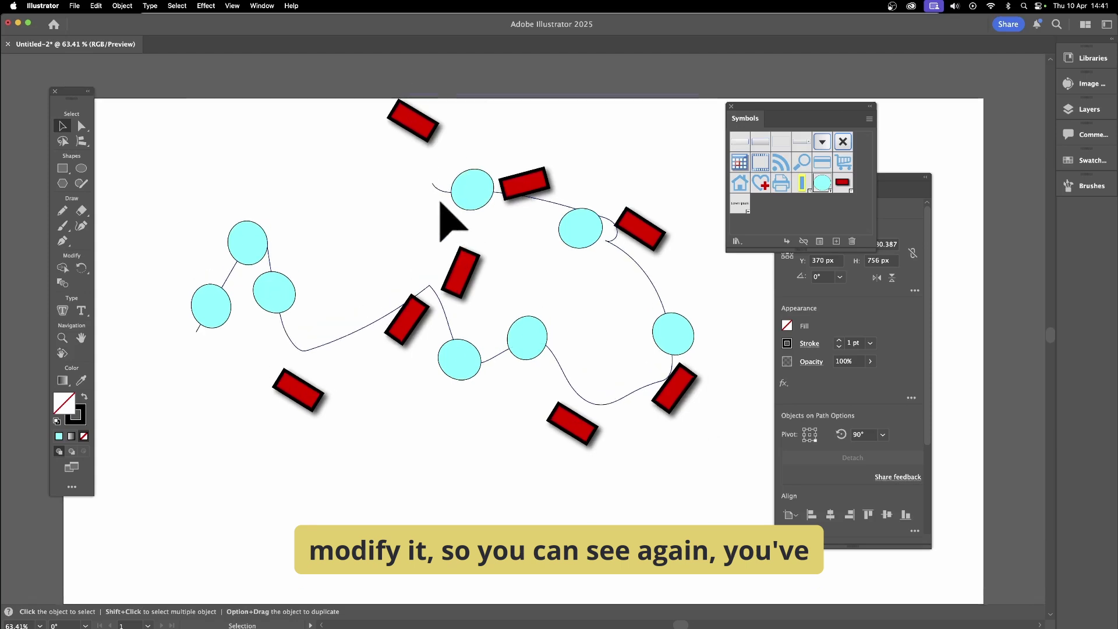
- Even out the Objects on Path spacing, then reposition one red rectangle and one cyan circle
{"action": "mouse_move", "coordinate": [450, 120]}
{"action": "left_mouse_down"}
{"action": "mouse_move", "coordinate": [411, 115]}
{"action": "mouse_move", "coordinate": [431, 123]}
{"action": "left_mouse_up"}
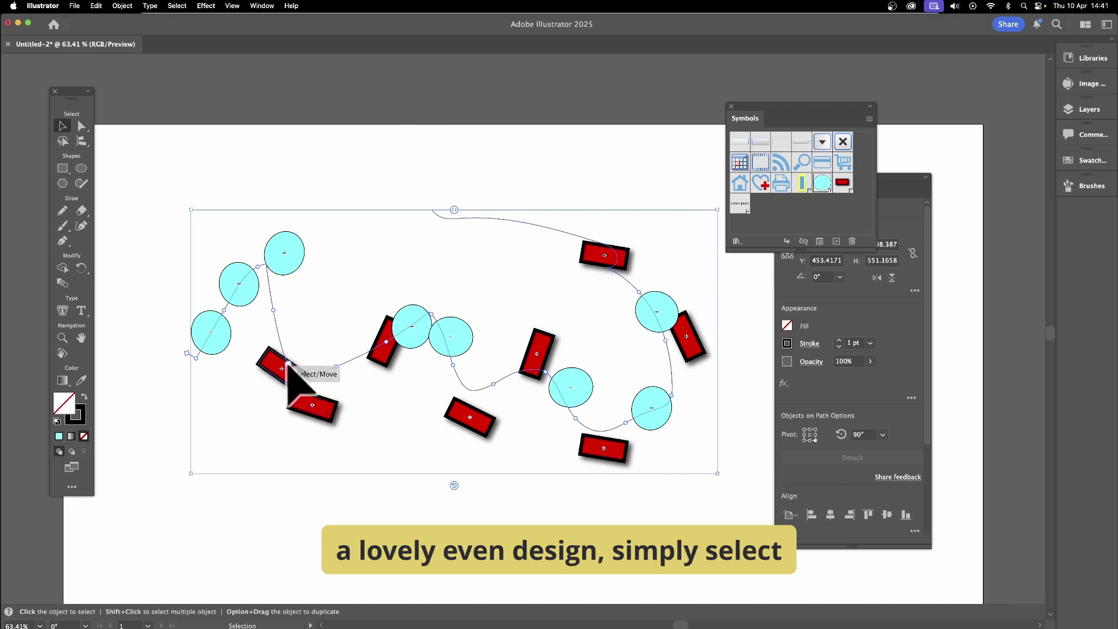
{"action": "left_click_drag", "start_coordinate": [289, 367], "coordinate": [220, 317]}
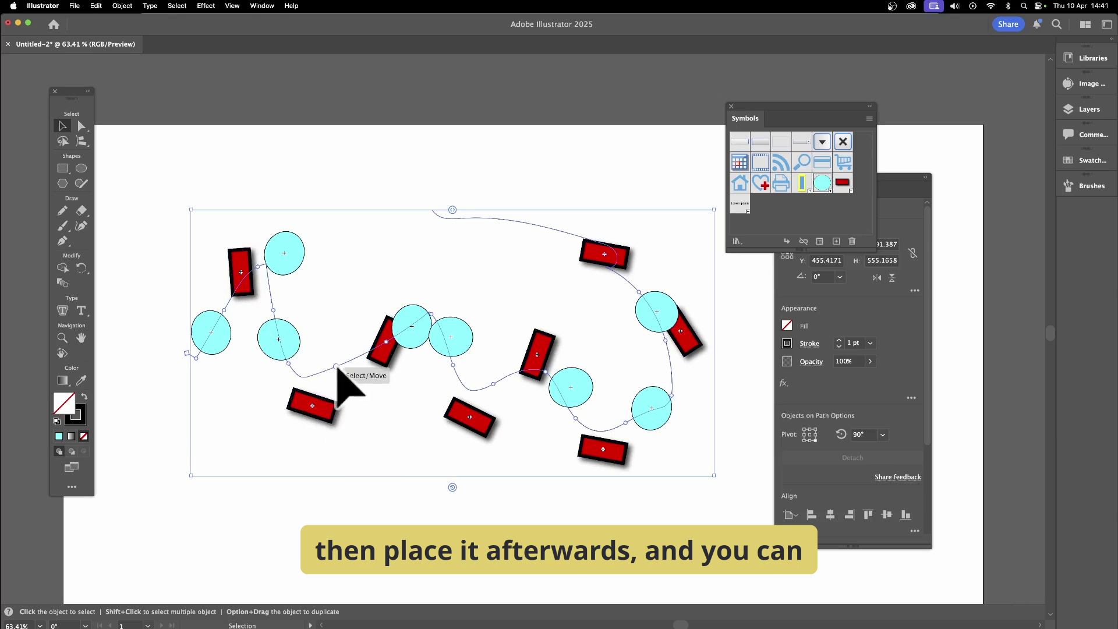
{"action": "left_click_drag", "start_coordinate": [274, 319], "coordinate": [298, 371]}
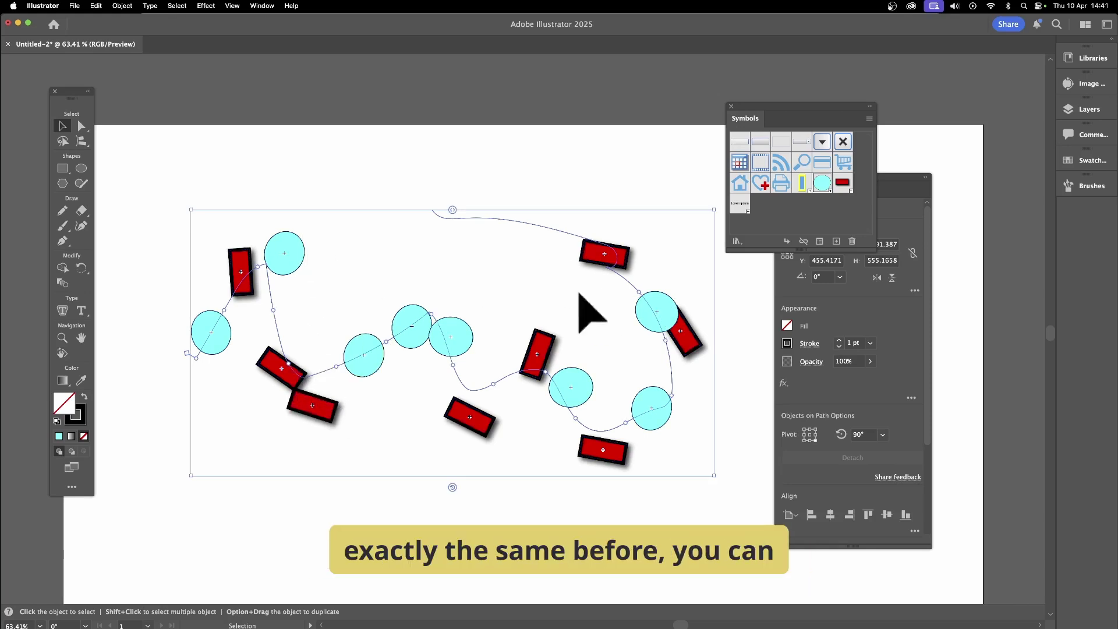
- In New Symbol 1, add a larger overlapping copy of the red rectangle filled yellow FFD400, then exit
{"action": "double_click", "coordinate": [842, 184]}
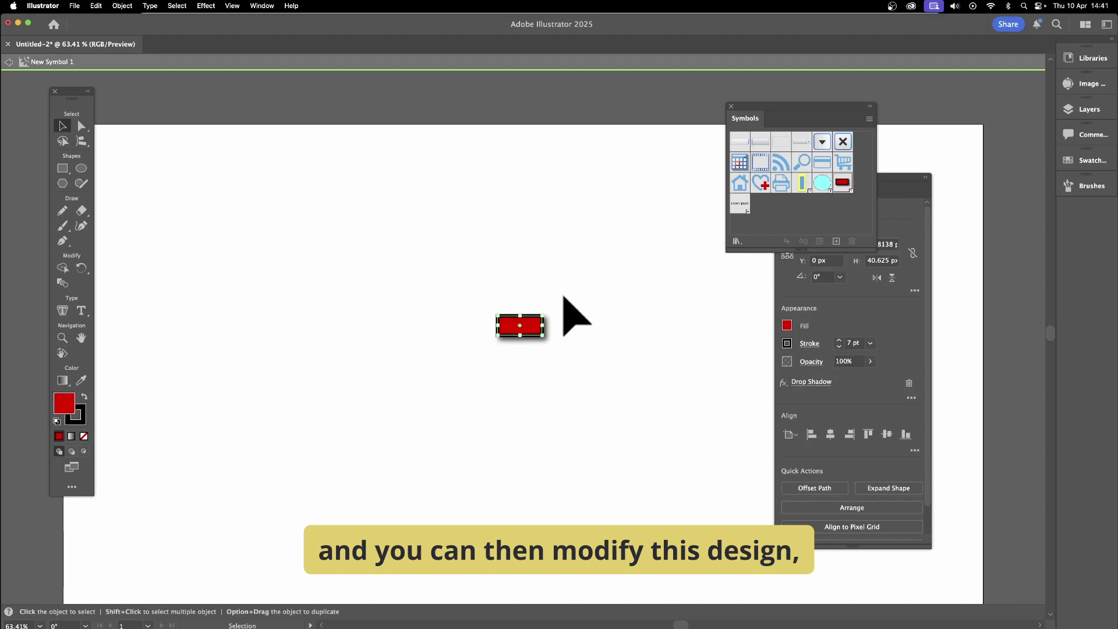
{"action": "left_click_drag", "start_coordinate": [497, 315], "coordinate": [543, 326]}
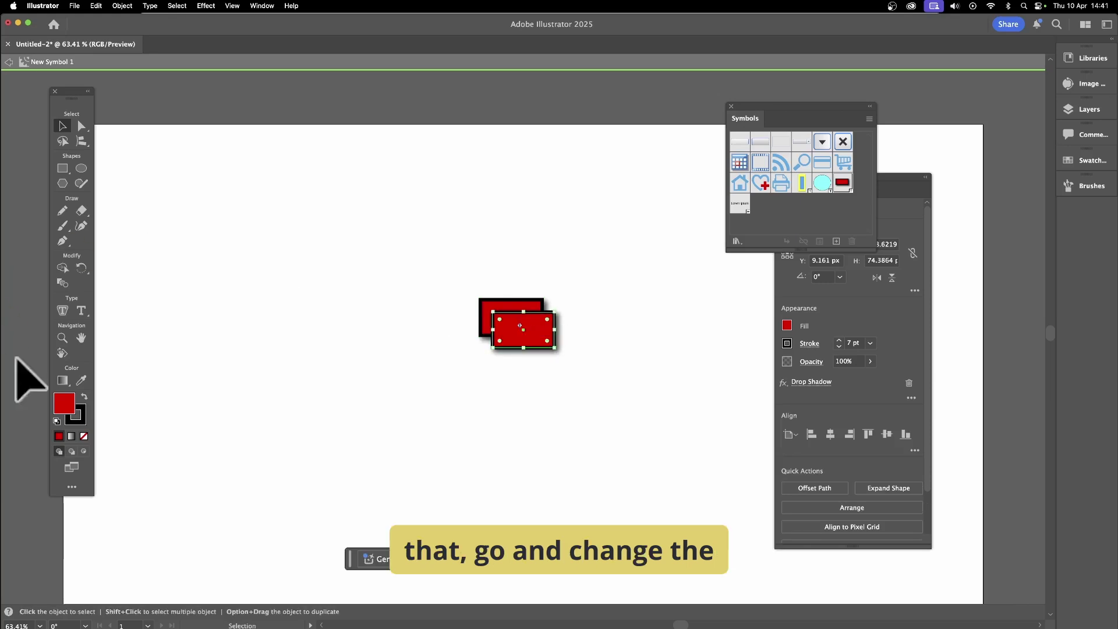
{"action": "double_click", "coordinate": [65, 407]}
{"action": "left_click_drag", "start_coordinate": [574, 365], "coordinate": [573, 375]}
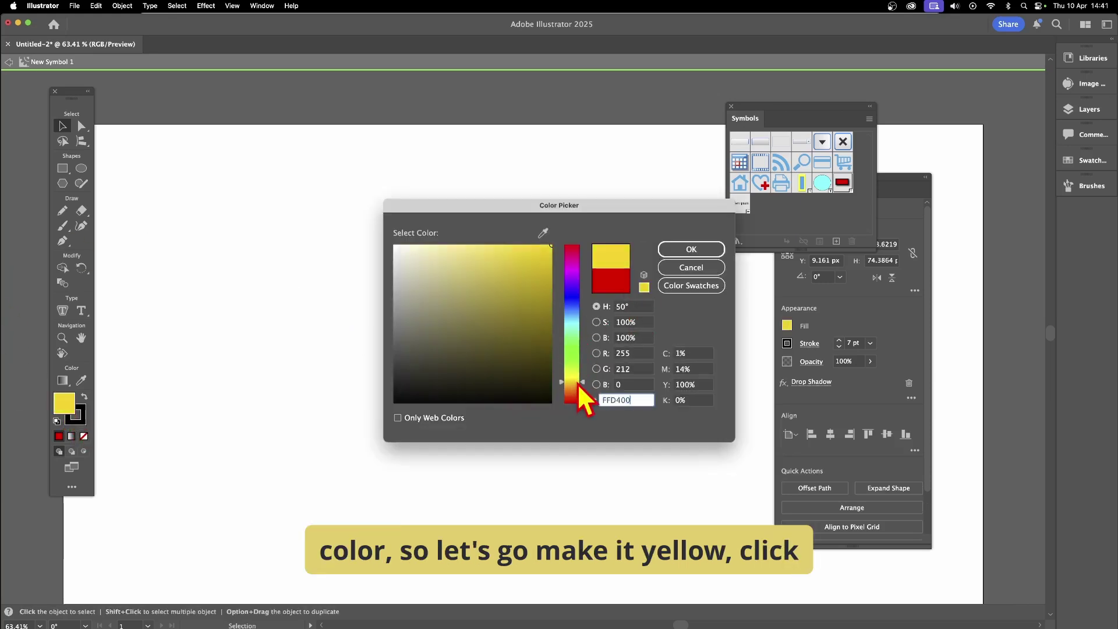
{"action": "left_click", "coordinate": [696, 249]}
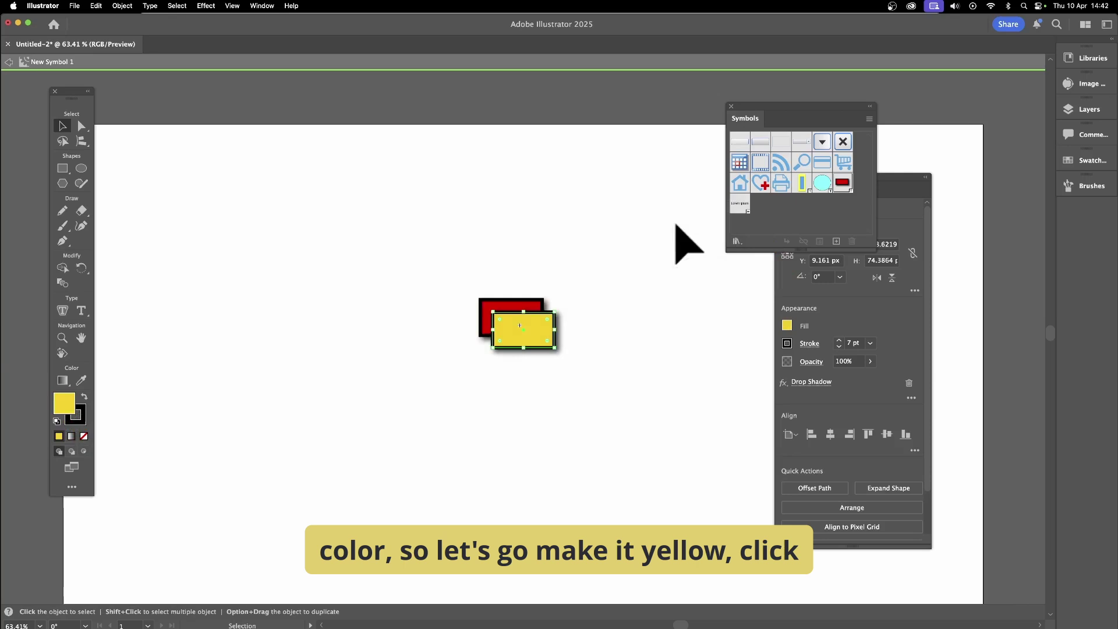
{"action": "left_click", "coordinate": [578, 258]}
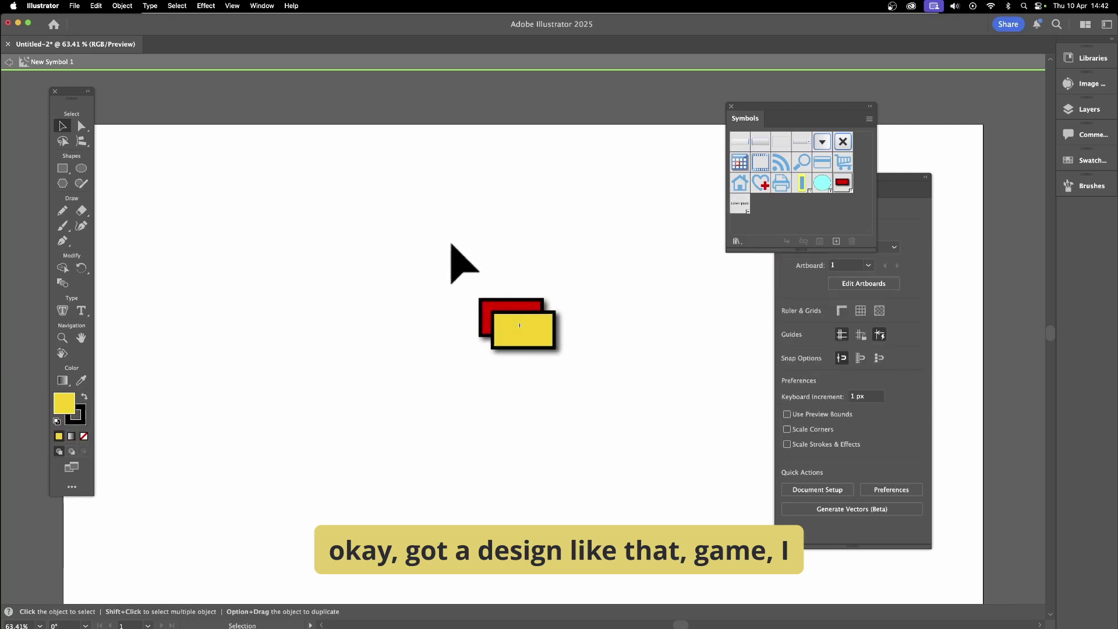
{"action": "left_click", "coordinate": [10, 62]}
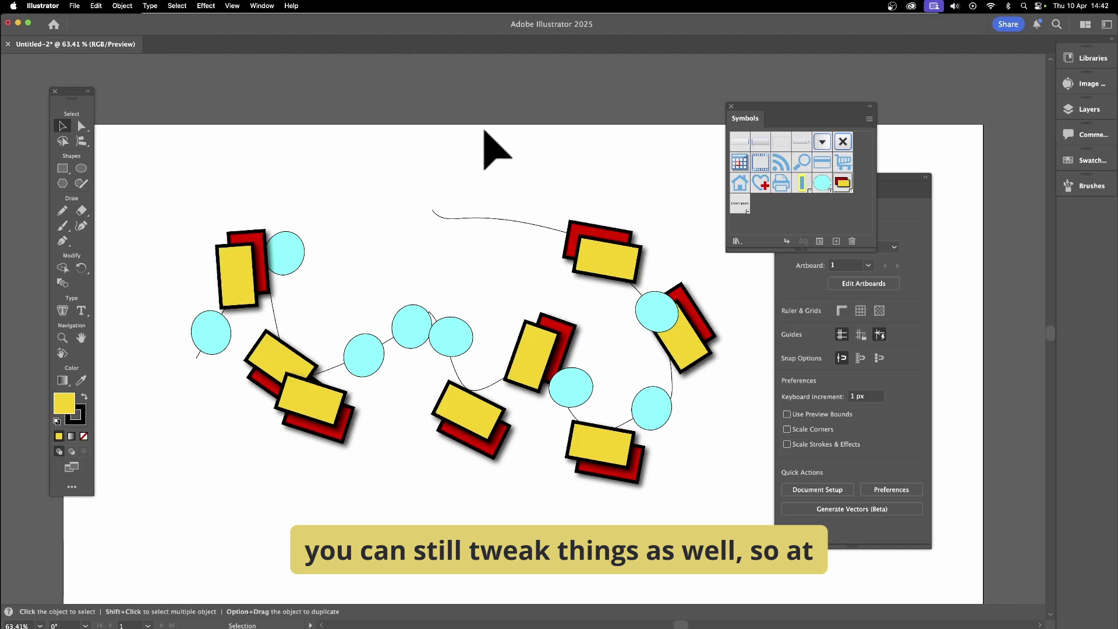
- Select the objects-on-path artwork and isolate down to its underlying <Path> level
{"action": "left_click", "coordinate": [519, 223]}
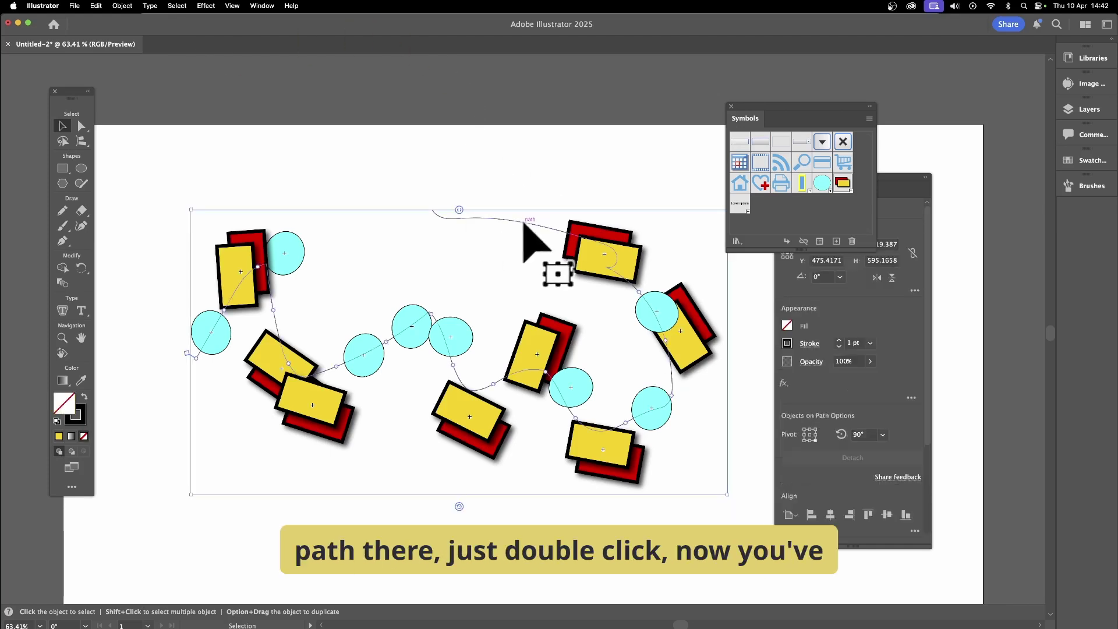
{"action": "double_click", "coordinate": [524, 223]}
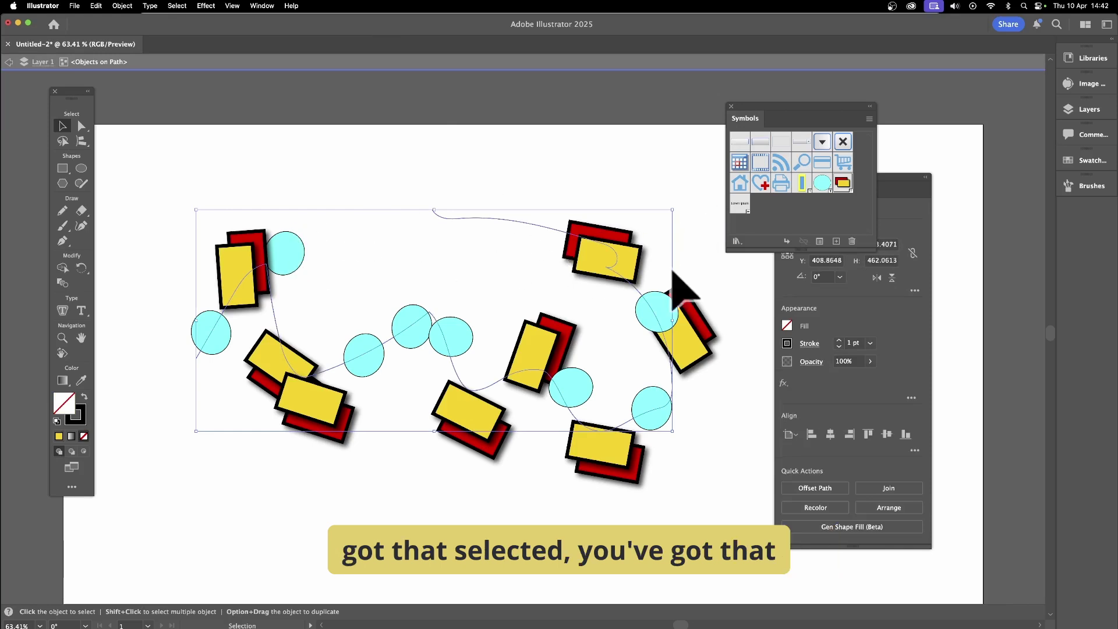
{"action": "double_click", "coordinate": [543, 228]}
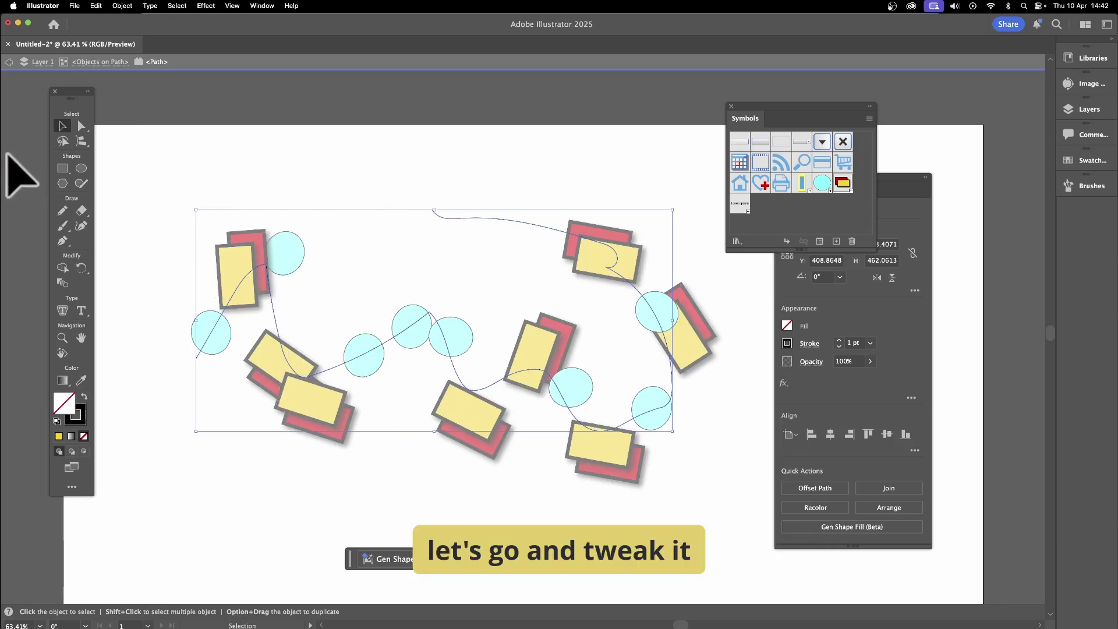
- Reshape the path with the Curvature tool into a sharp peak and a longer lower curve
{"action": "left_click", "coordinate": [82, 226]}
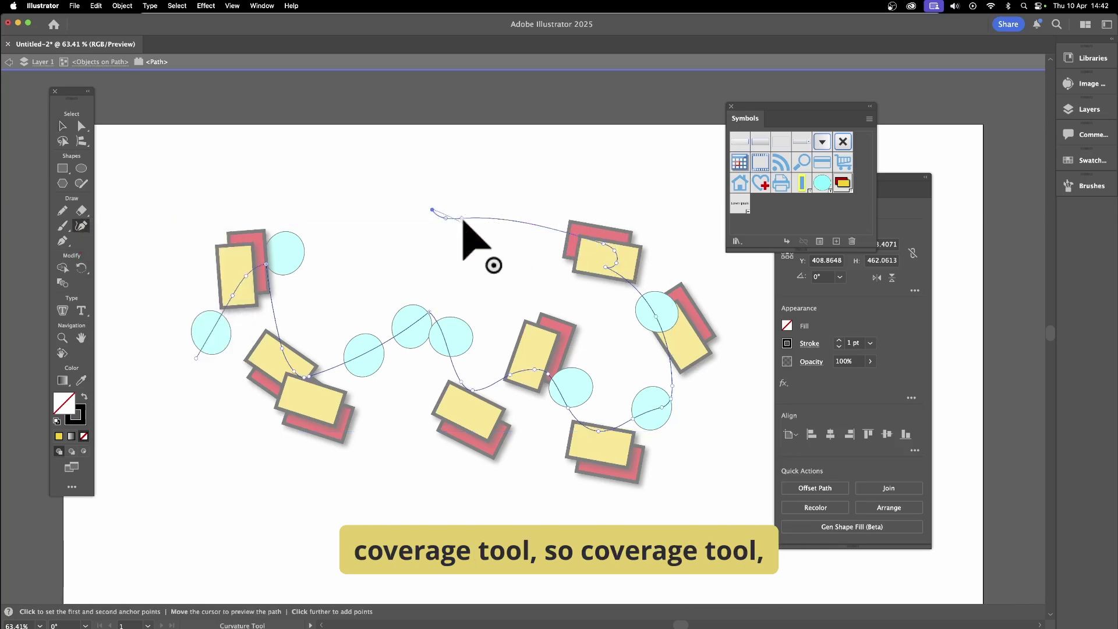
{"action": "left_click_drag", "start_coordinate": [462, 219], "coordinate": [353, 170]}
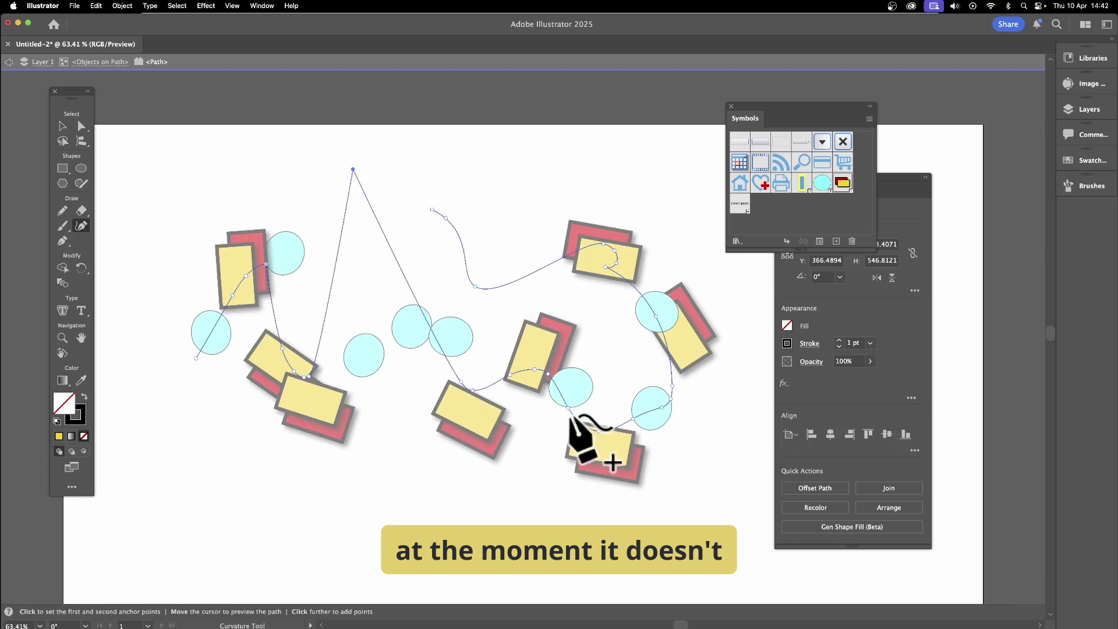
{"action": "left_click_drag", "start_coordinate": [567, 408], "coordinate": [457, 559]}
{"action": "left_click_drag", "start_coordinate": [600, 431], "coordinate": [613, 488]}
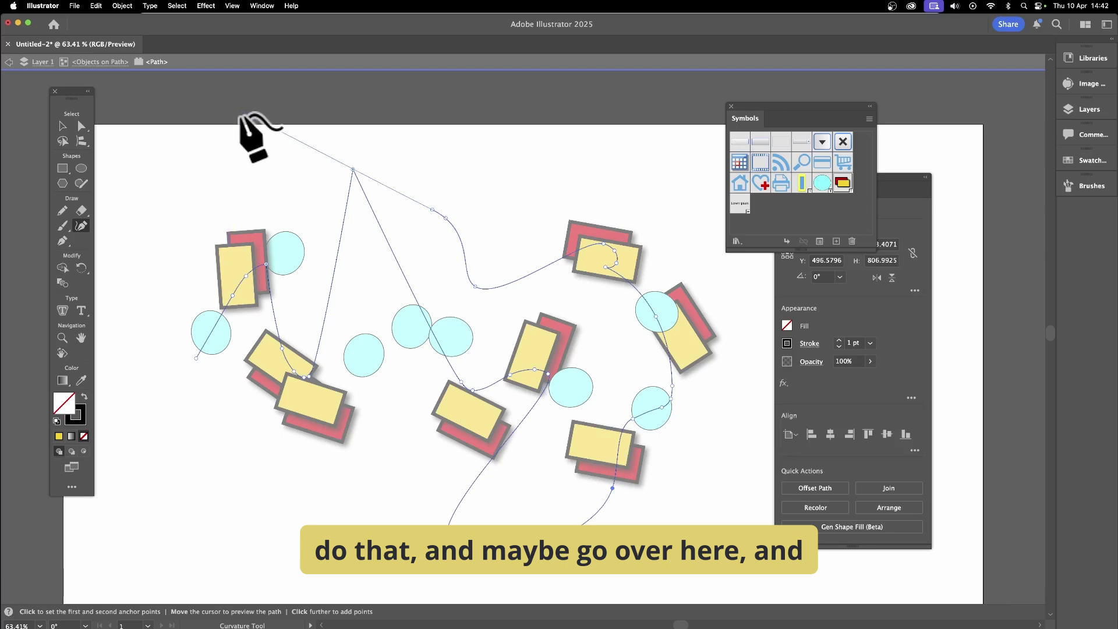
- Give the path a 6 pt stroke and leave the <Path> editing level
{"action": "left_click", "coordinate": [871, 344]}
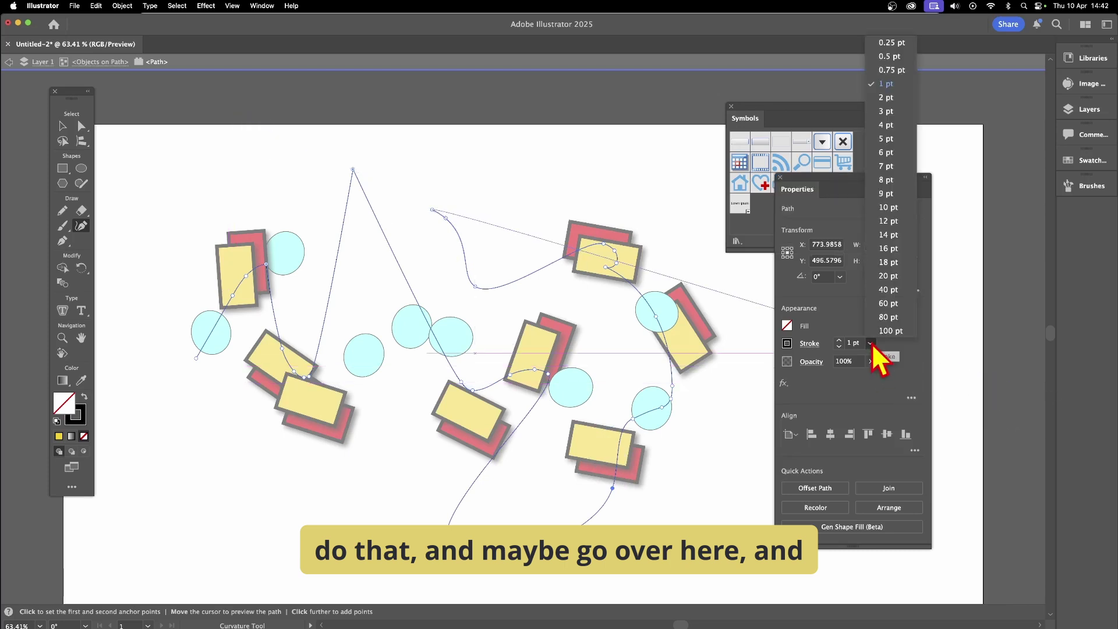
{"action": "left_click", "coordinate": [889, 168]}
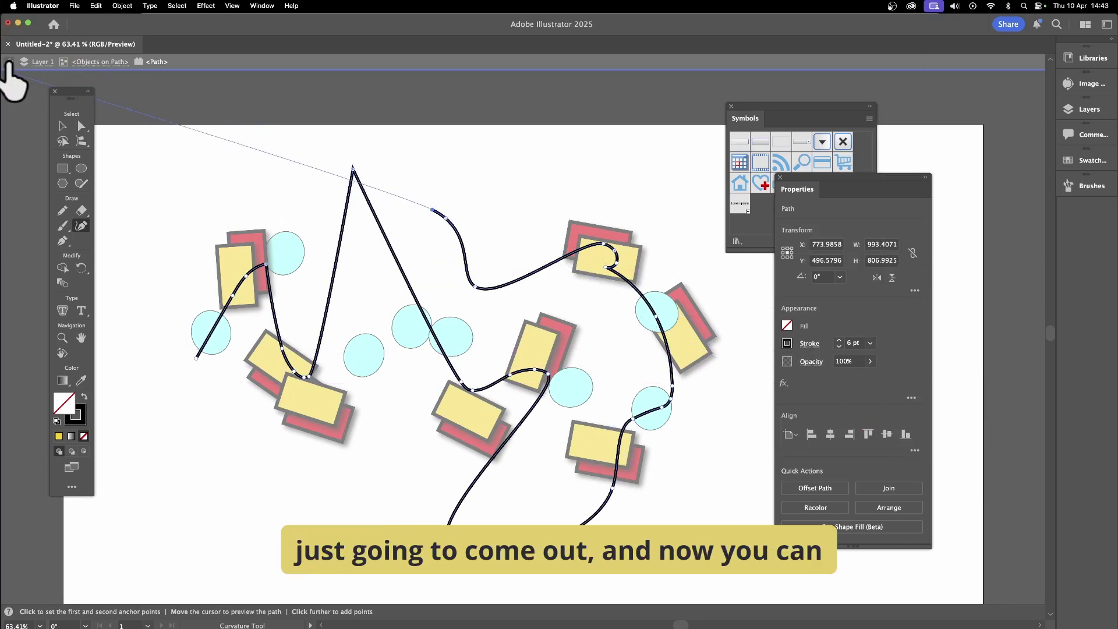
{"action": "left_click", "coordinate": [8, 62]}
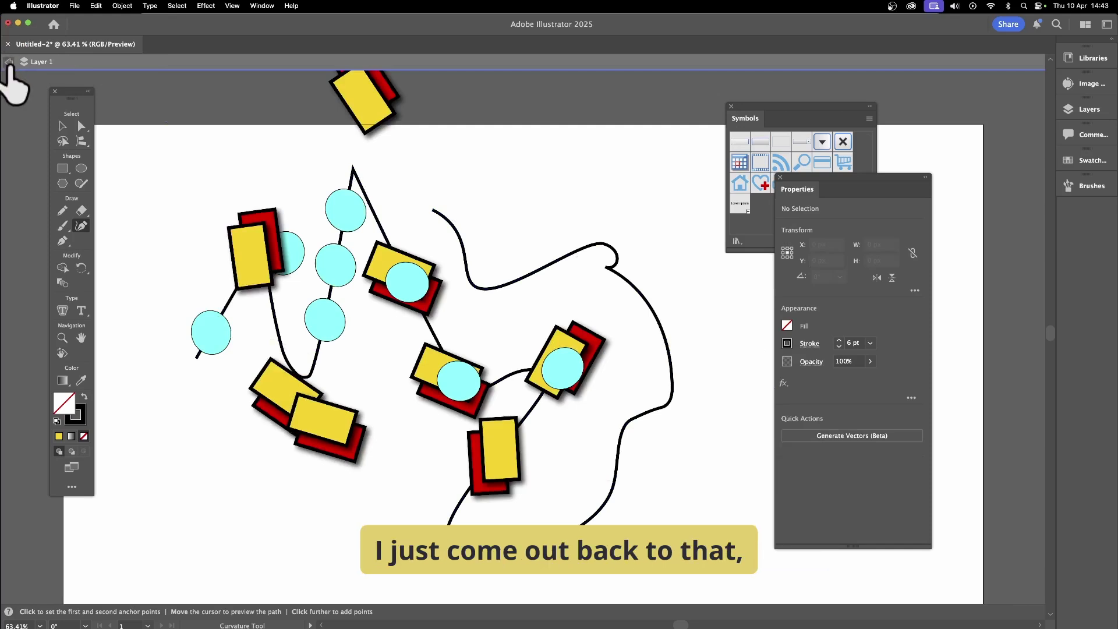
- Select the Objects on Path group, rotate its shapes to 163.77°, and tighten spacing toward the left end
{"action": "left_click", "coordinate": [8, 62]}
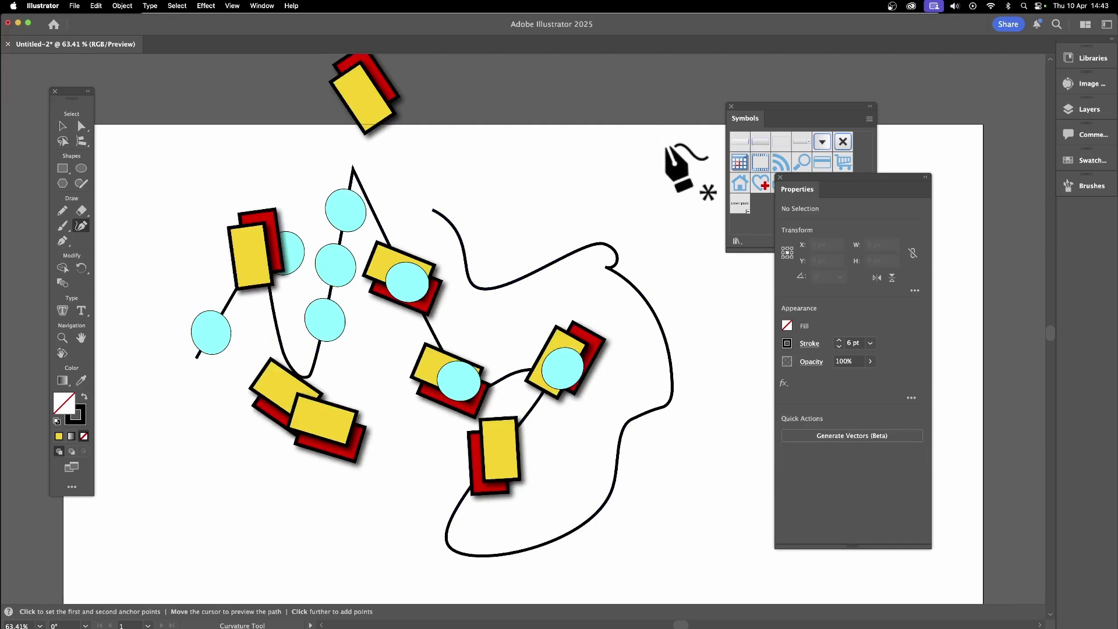
{"action": "left_click", "coordinate": [63, 126]}
{"action": "left_click", "coordinate": [370, 246]}
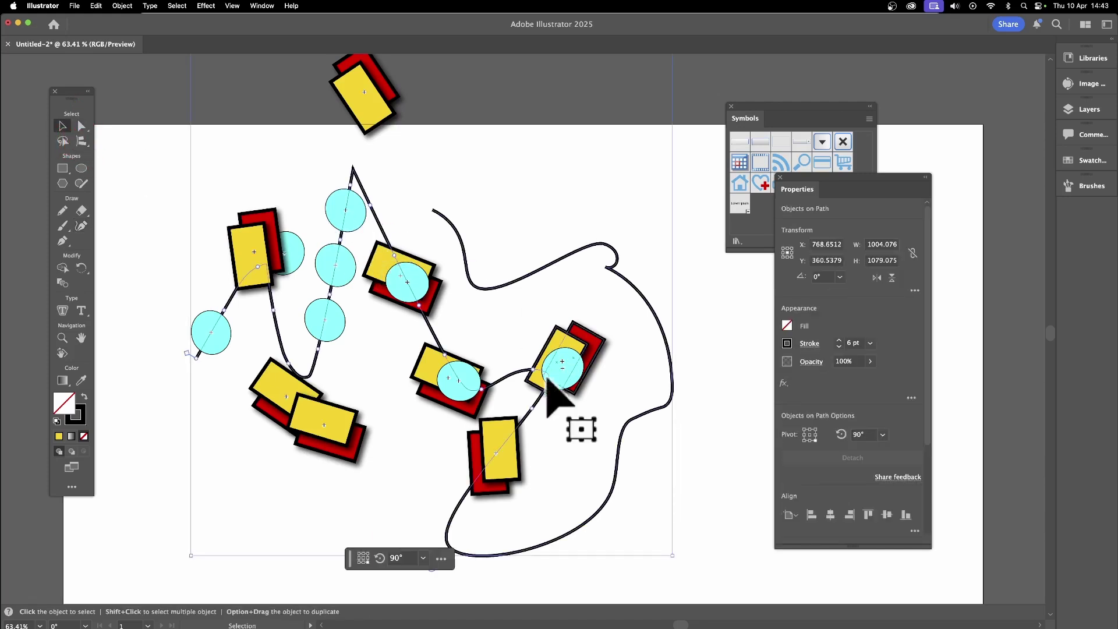
{"action": "left_click_drag", "start_coordinate": [350, 563], "coordinate": [260, 581]}
{"action": "left_click_drag", "start_coordinate": [445, 578], "coordinate": [408, 361]}
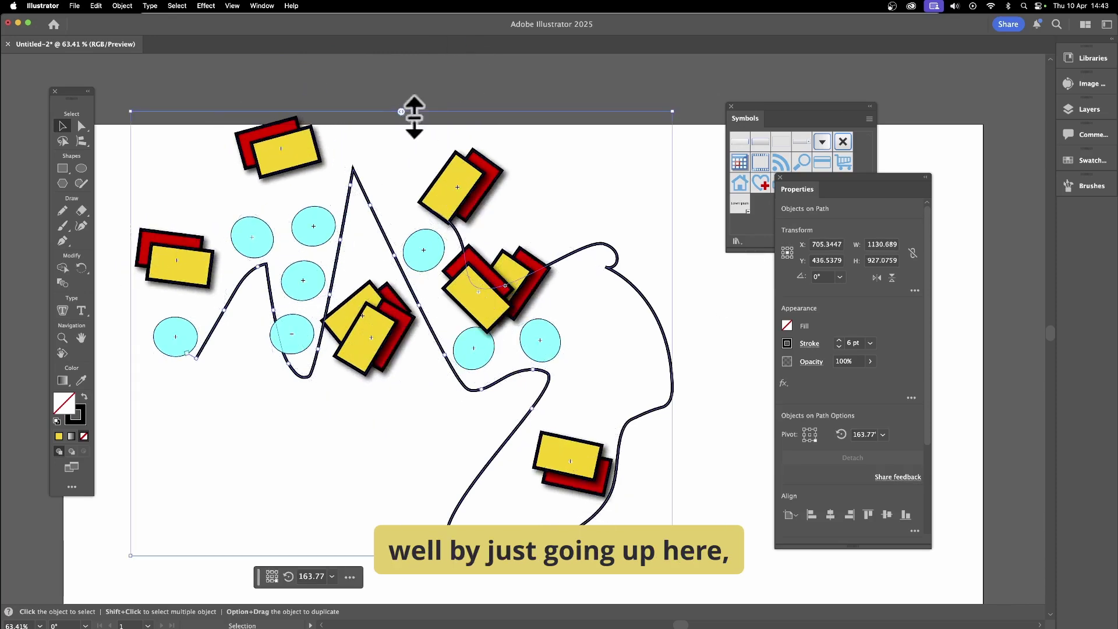
{"action": "left_click_drag", "start_coordinate": [401, 111], "coordinate": [359, 112]}
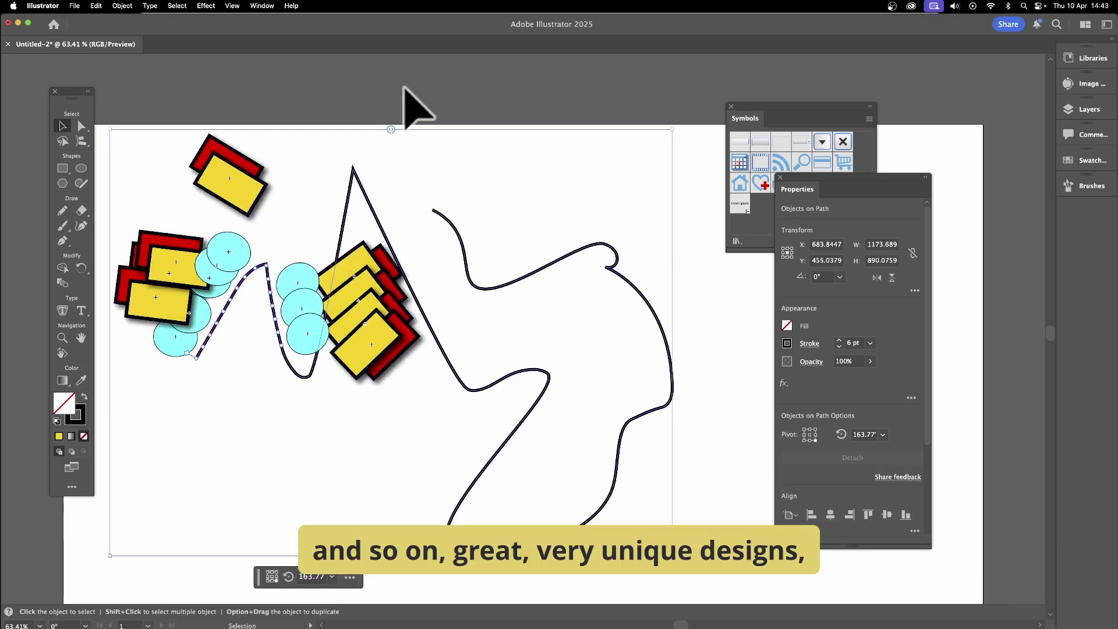